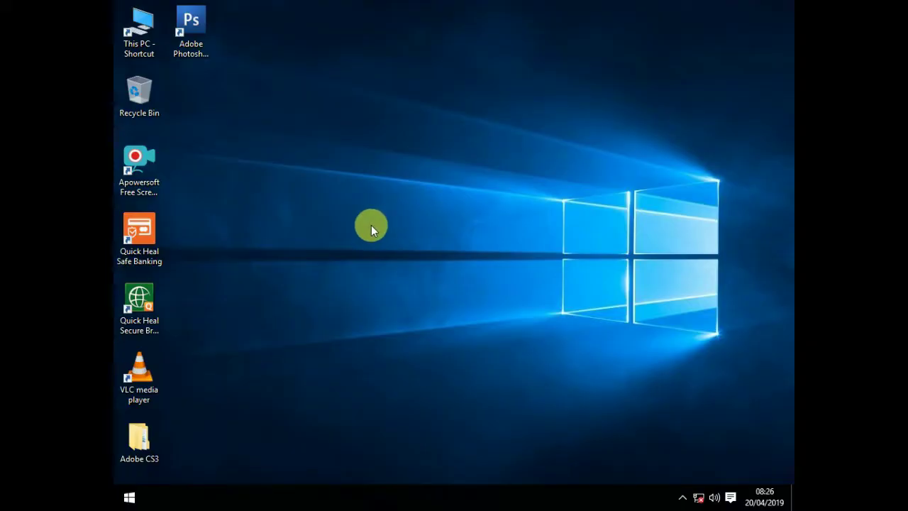
Step: Refresh the desktop several times from the right-click menu
right_click(301, 112)
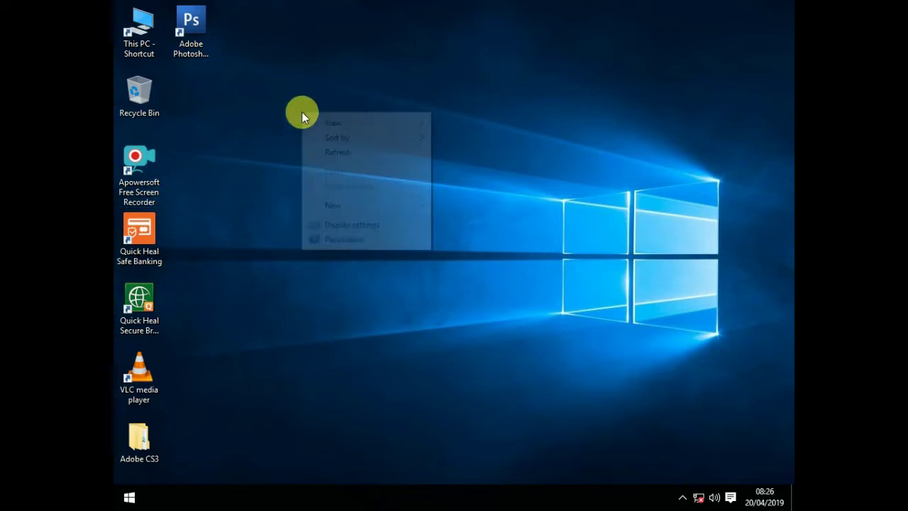
left_click(296, 120)
right_click(297, 120)
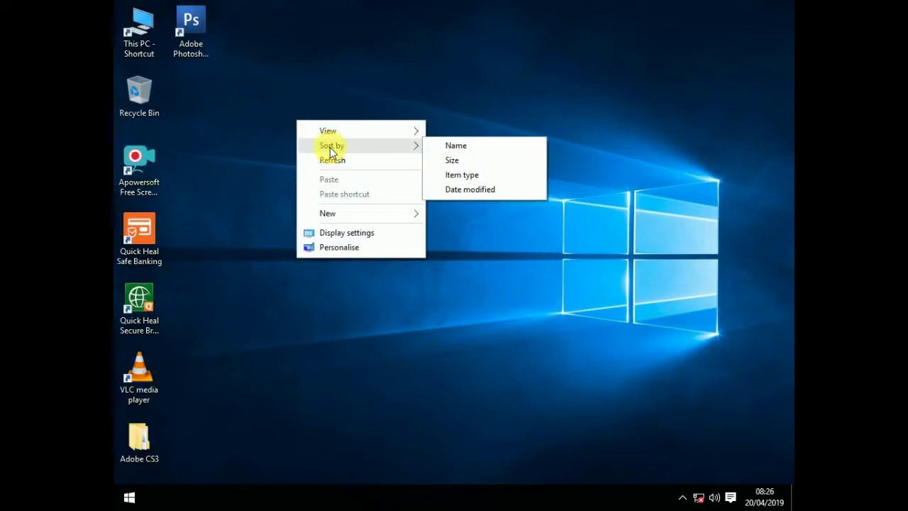
left_click(330, 159)
right_click(316, 134)
left_click(334, 172)
right_click(314, 120)
left_click(355, 160)
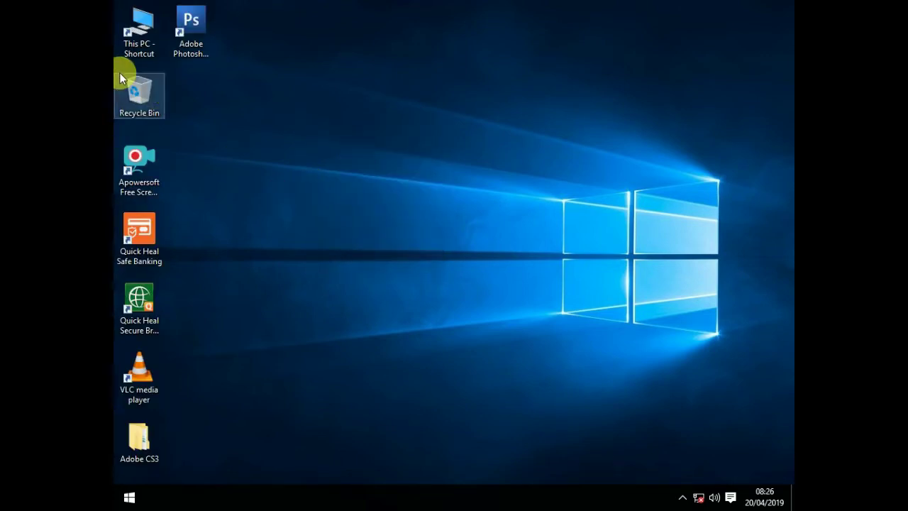
Step: Browse from This PC into the D:\yogesh\Yogesh folder
double_click(150, 32)
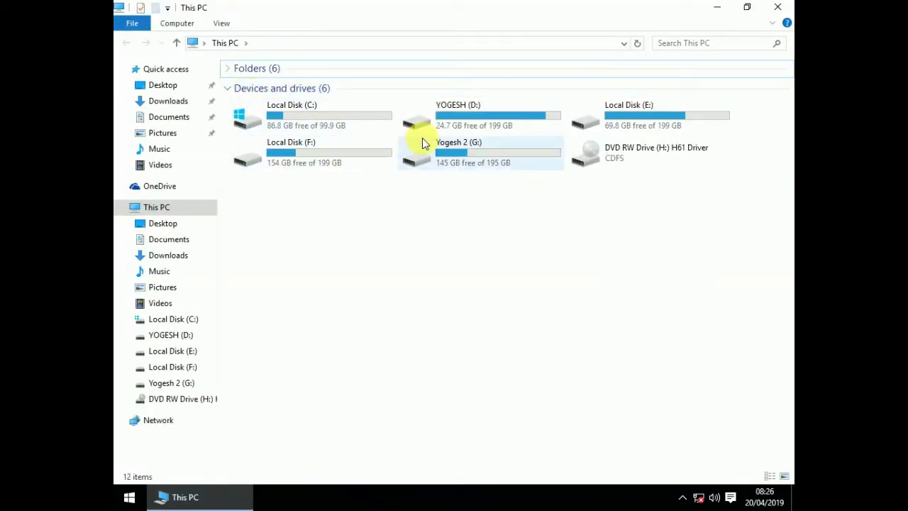
double_click(428, 121)
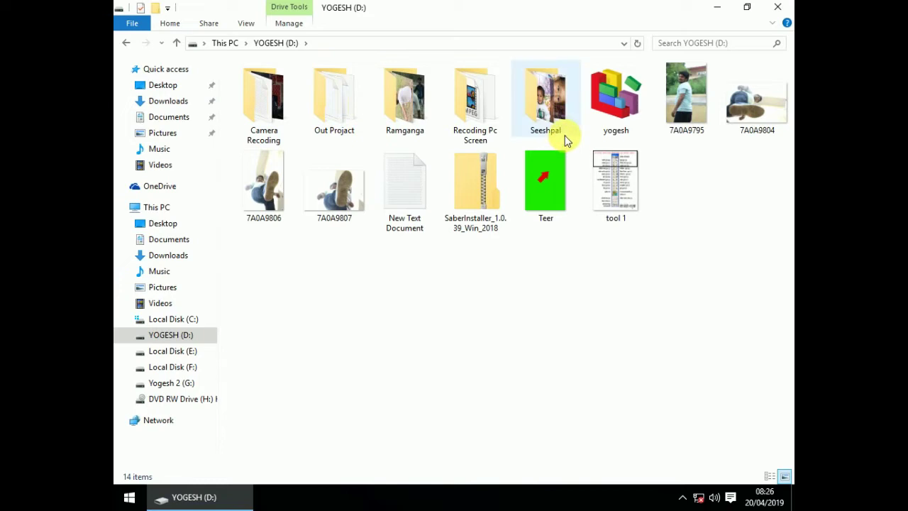
double_click(615, 99)
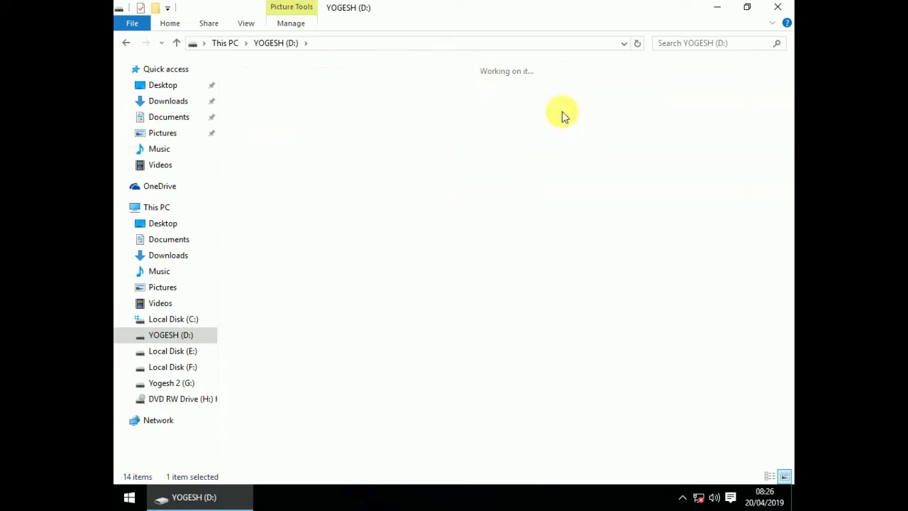
double_click(545, 120)
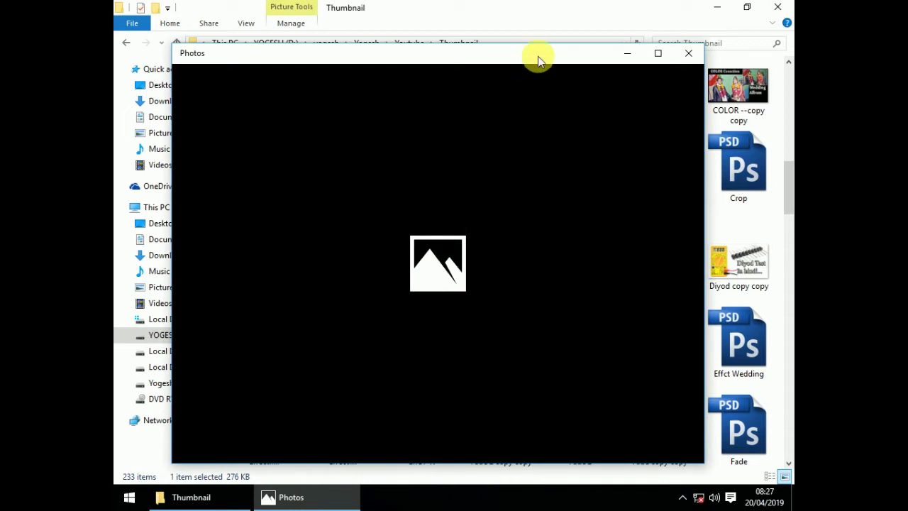
Step: Close the Dil copy copy heart preview and scroll down through the Thumbnail folder
double_click(538, 56)
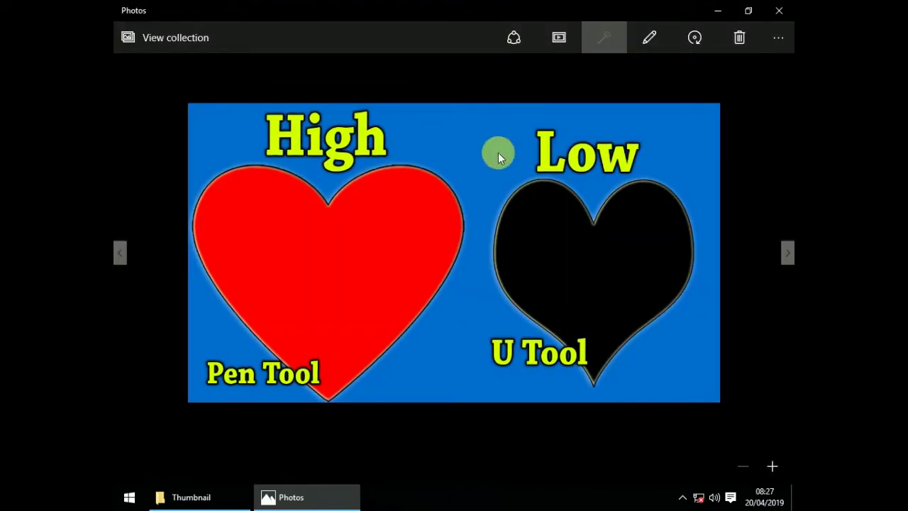
left_click(779, 10)
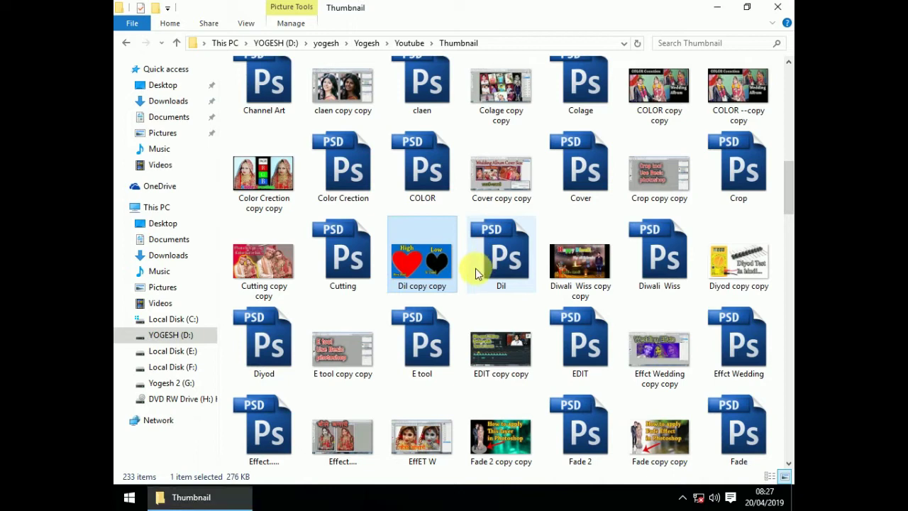
scroll(477, 275, "down", 3)
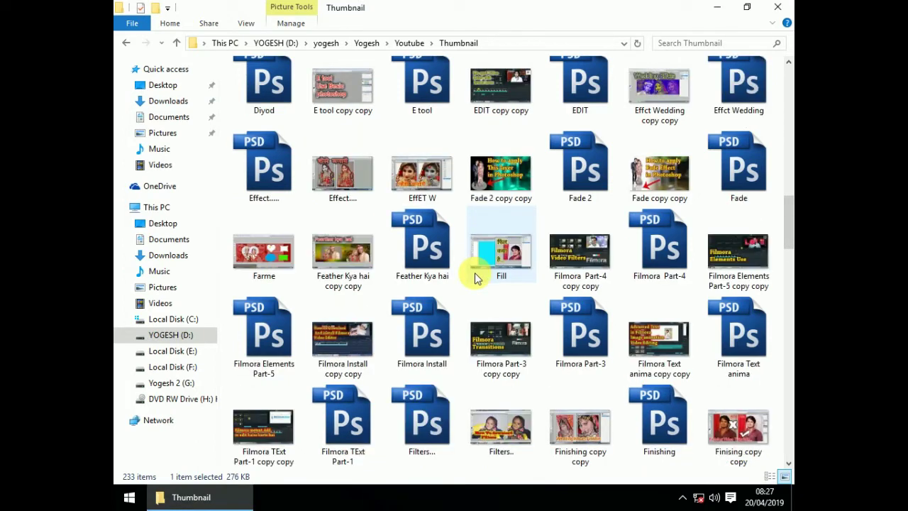
scroll(476, 275, "down", 3)
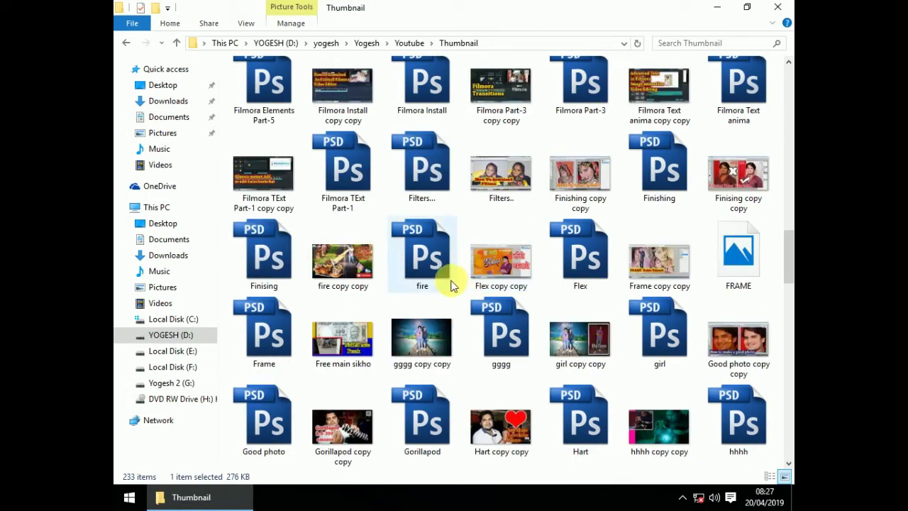
scroll(442, 286, "down", 3)
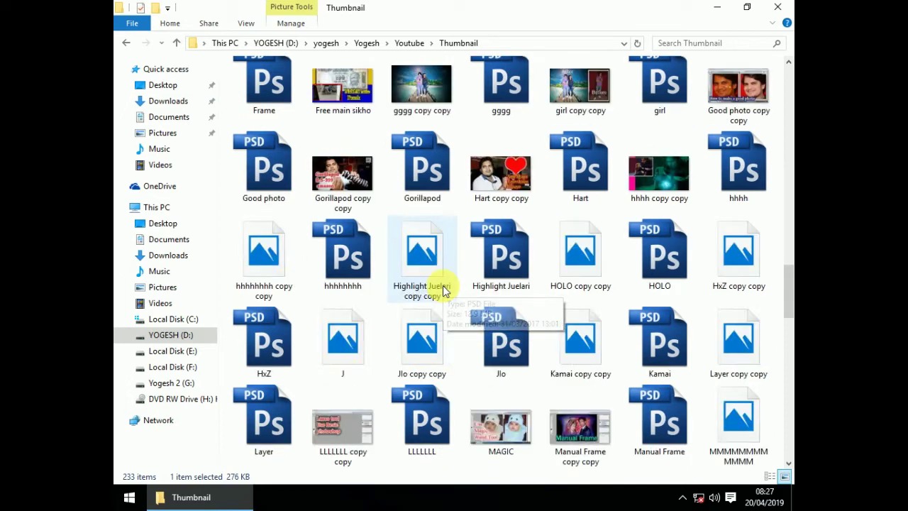
scroll(442, 285, "down", 3)
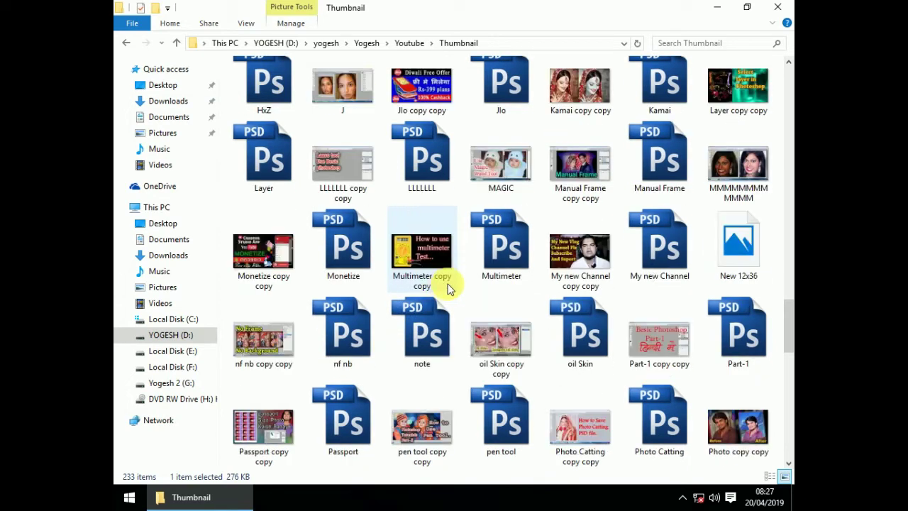
scroll(446, 286, "down", 3)
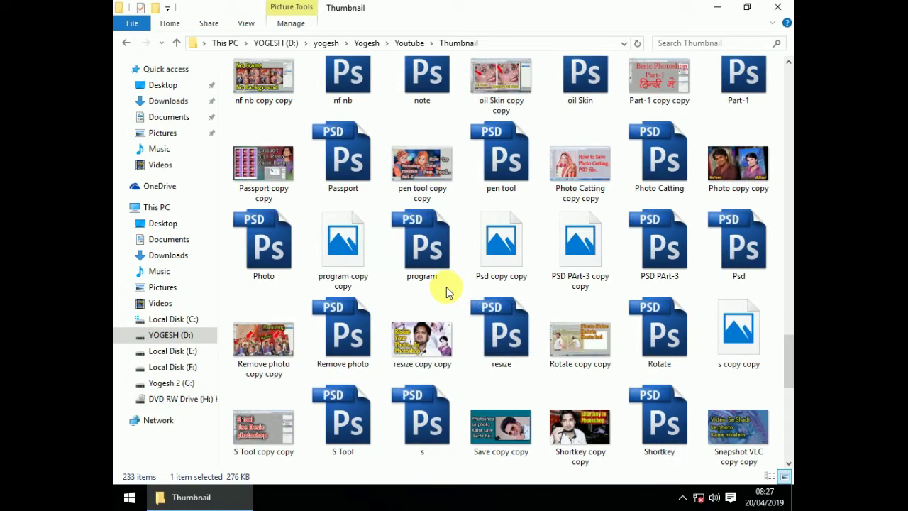
scroll(447, 292, "down", 3)
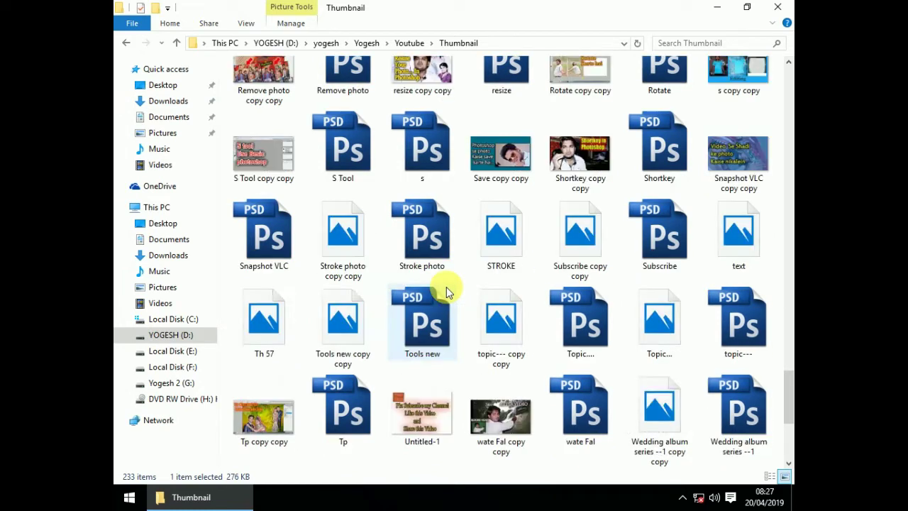
scroll(447, 291, "down", 3)
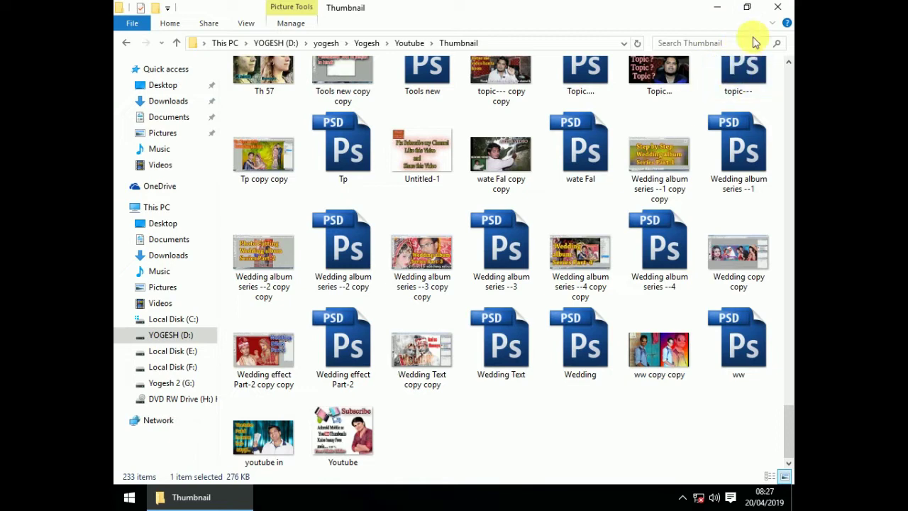
Step: Minimize the Thumbnail folder window and refresh the desktop repeatedly
left_click(717, 8)
right_click(379, 97)
left_click(383, 135)
right_click(265, 73)
left_click(295, 112)
right_click(277, 77)
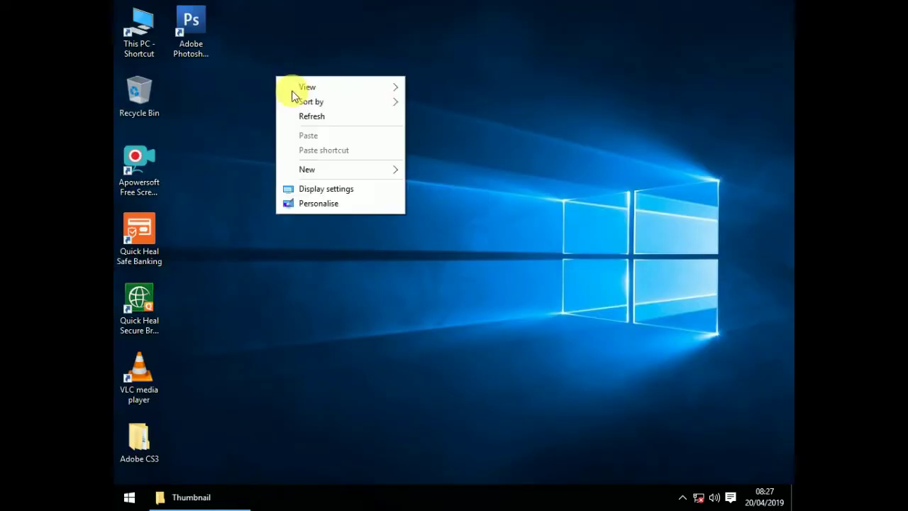
left_click(298, 116)
right_click(304, 67)
left_click(319, 104)
right_click(317, 83)
left_click(331, 121)
right_click(296, 78)
left_click(324, 118)
right_click(296, 78)
left_click(324, 117)
right_click(293, 75)
left_click(324, 113)
Step: Launch Adobe Photoshop CS3 from its desktop shortcut
left_click(203, 23)
right_click(202, 24)
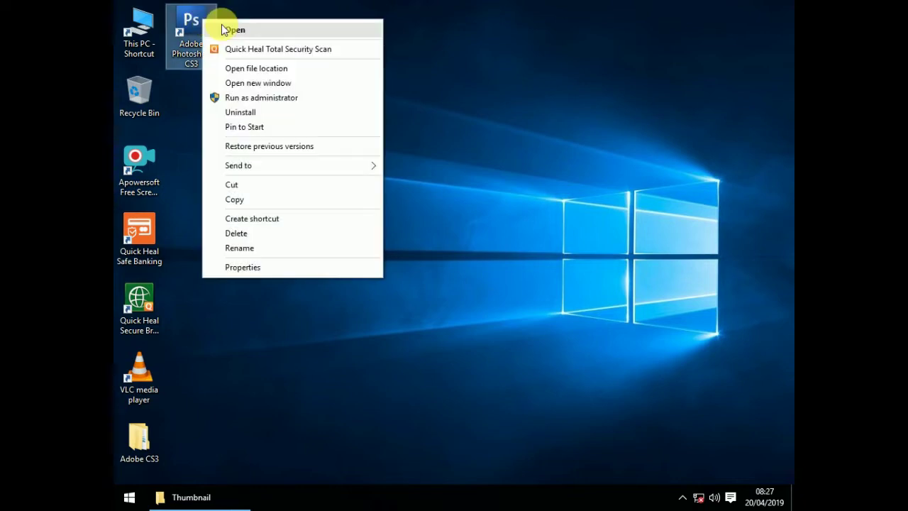
left_click(242, 31)
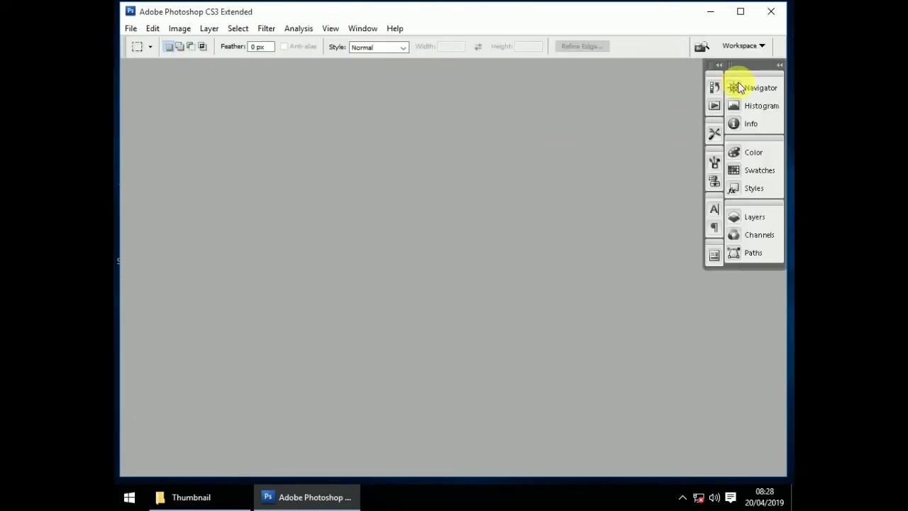
Step: Close History, Tool Presets, Brushes, Character and Layer Comps panels, collapse the dock, maximize Photoshop
left_click(783, 65)
left_click(779, 65)
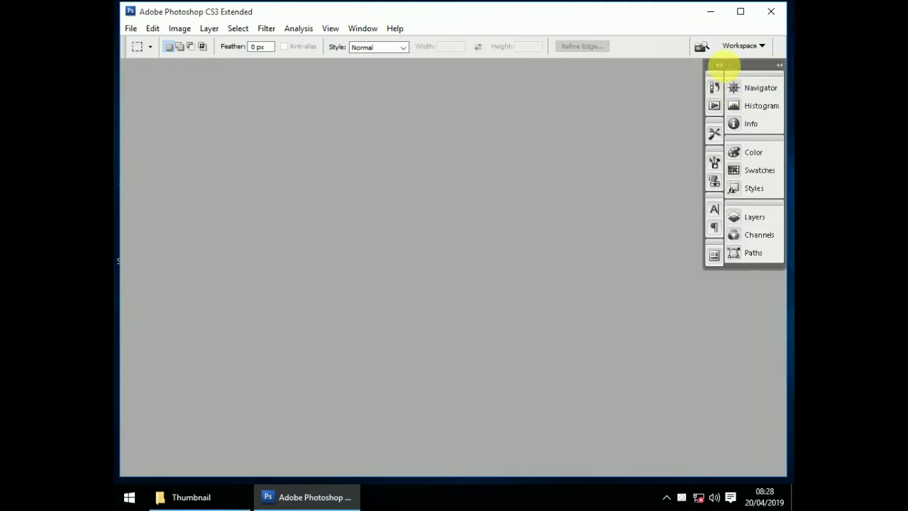
left_click(714, 67)
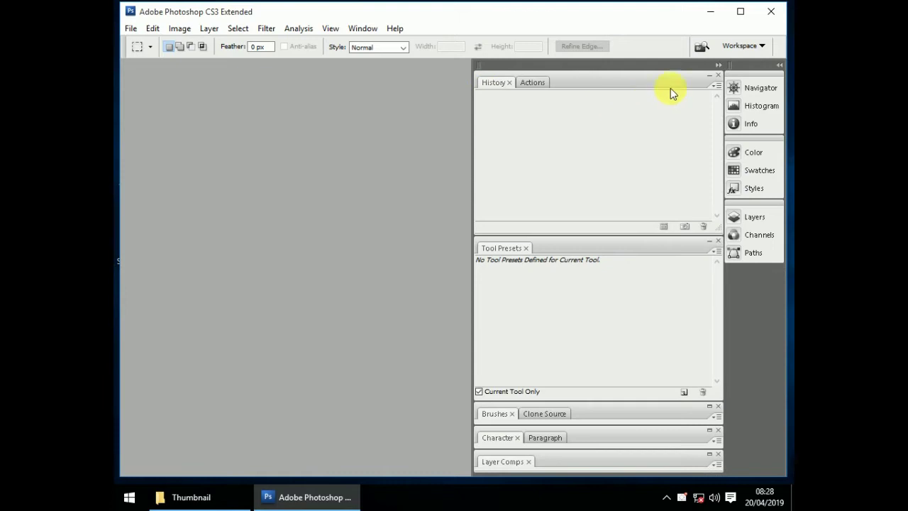
left_click(718, 74)
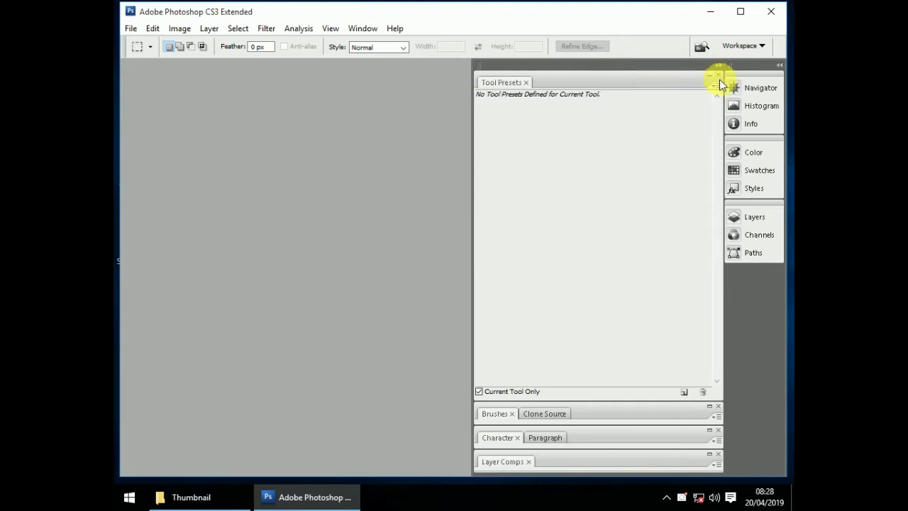
left_click(719, 76)
left_click(719, 77)
left_click(719, 76)
left_click(718, 76)
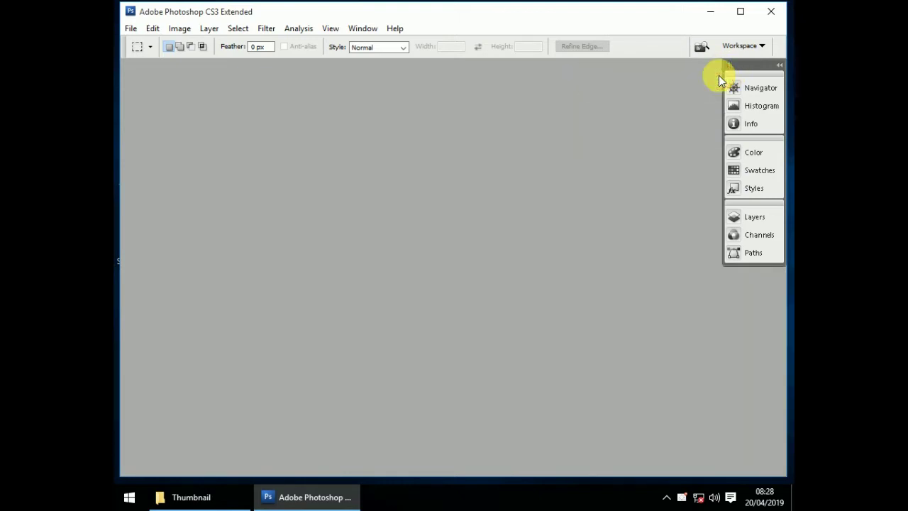
left_click(780, 64)
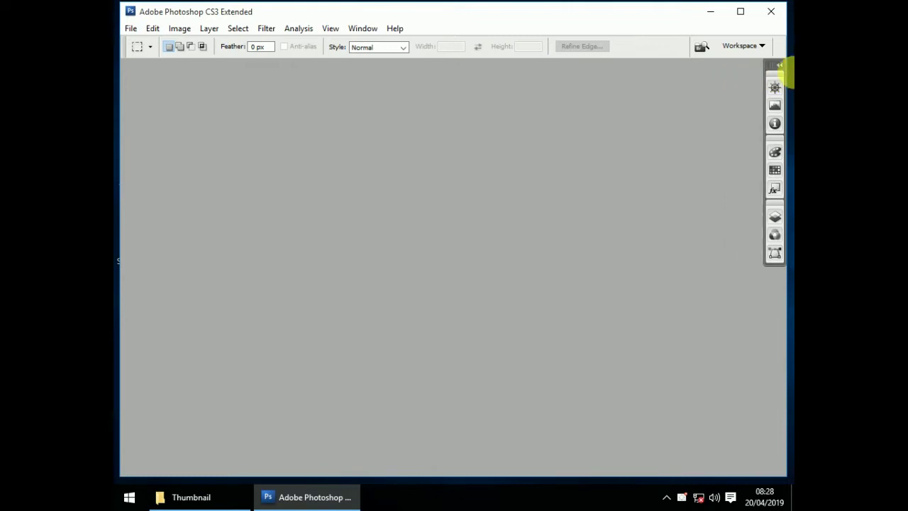
double_click(341, 15)
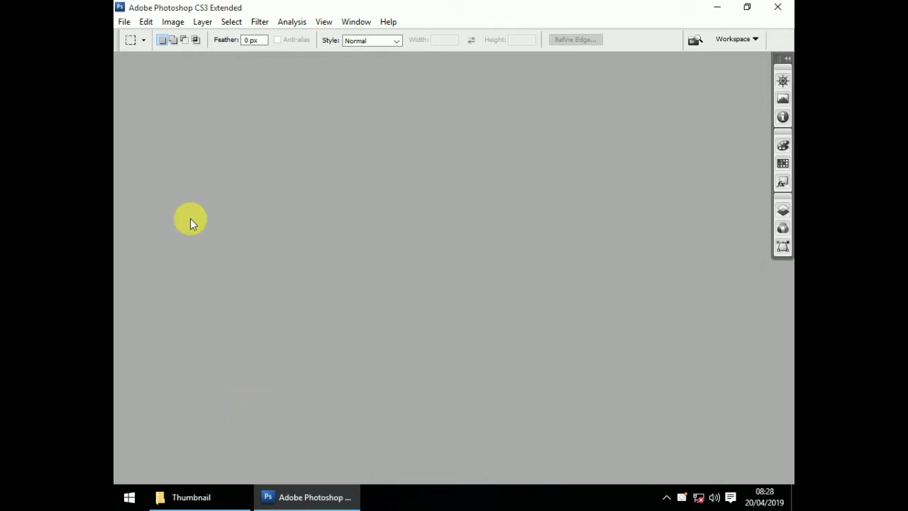
Step: Create a new 6.306 × 12 inch document at 200 pixels/cm resolution
left_click(128, 24)
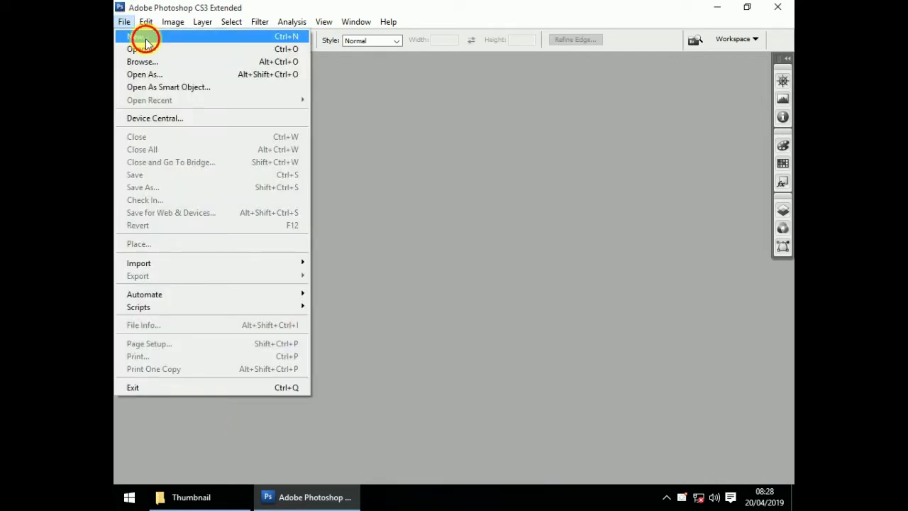
left_click(146, 34)
left_click(481, 176)
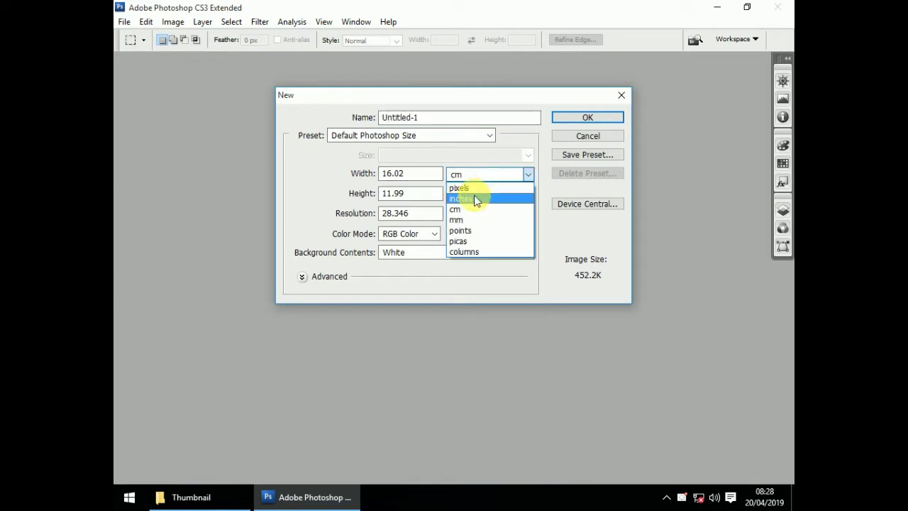
left_click(470, 195)
double_click(396, 214)
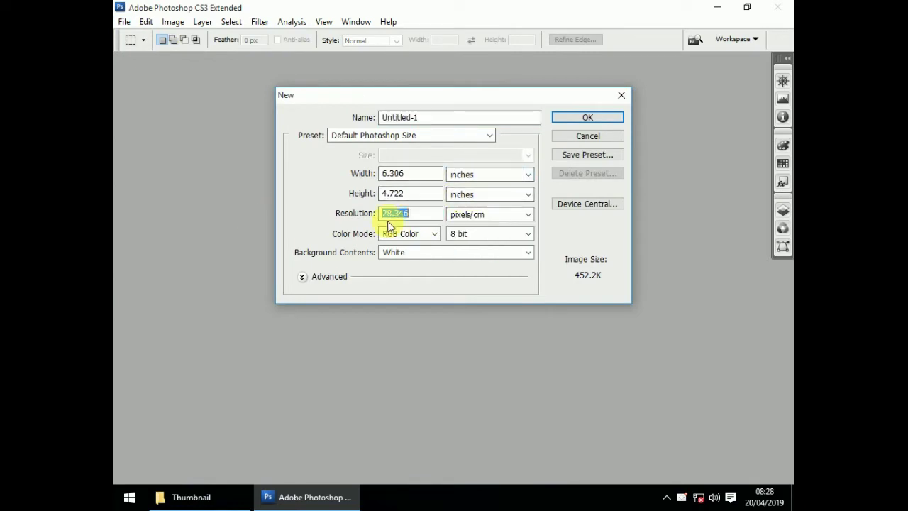
type("200")
double_click(403, 193)
double_click(392, 174)
key("Return")
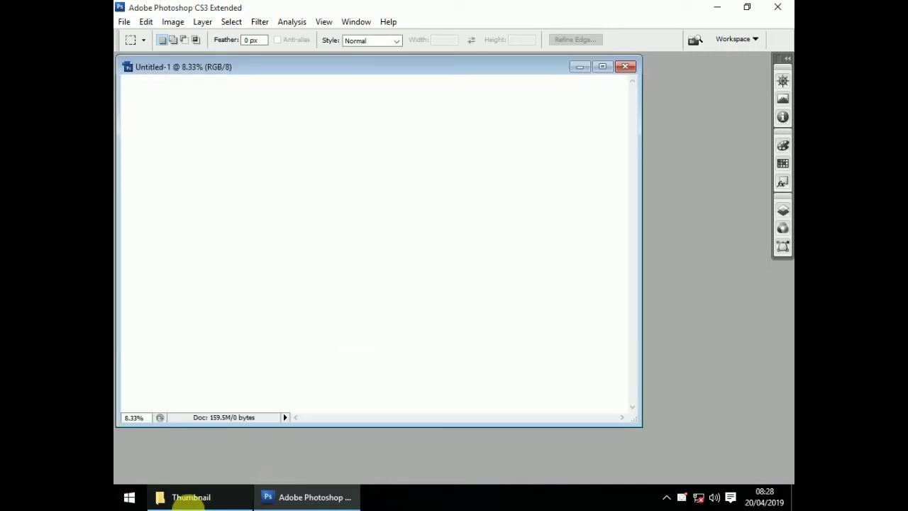
Step: Maximize the blank Untitled-1 window and fit the whole canvas on screen
left_click_drag(192, 497, 375, 499)
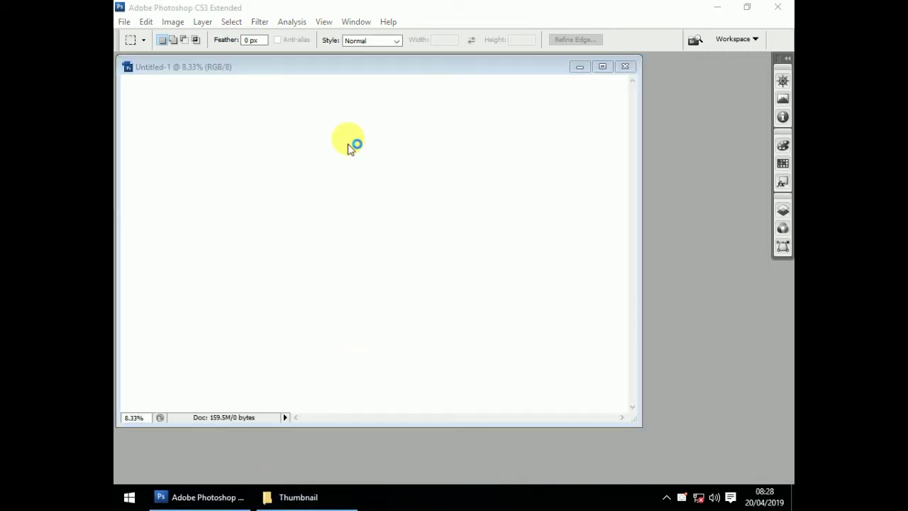
double_click(439, 71)
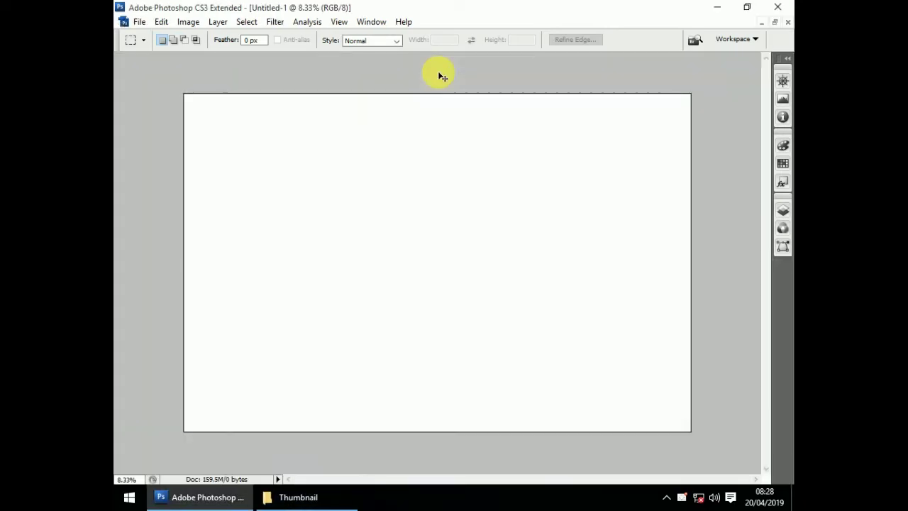
key("v")
key("ctrl+0")
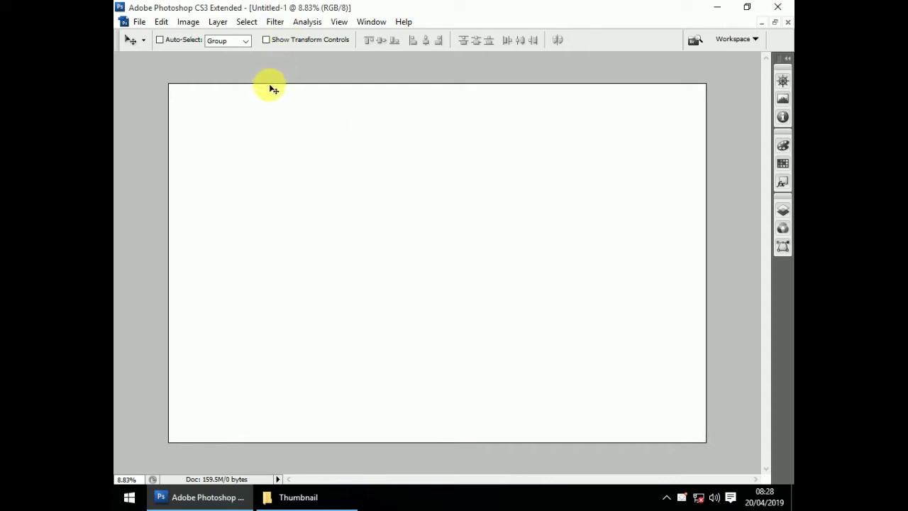
key("u")
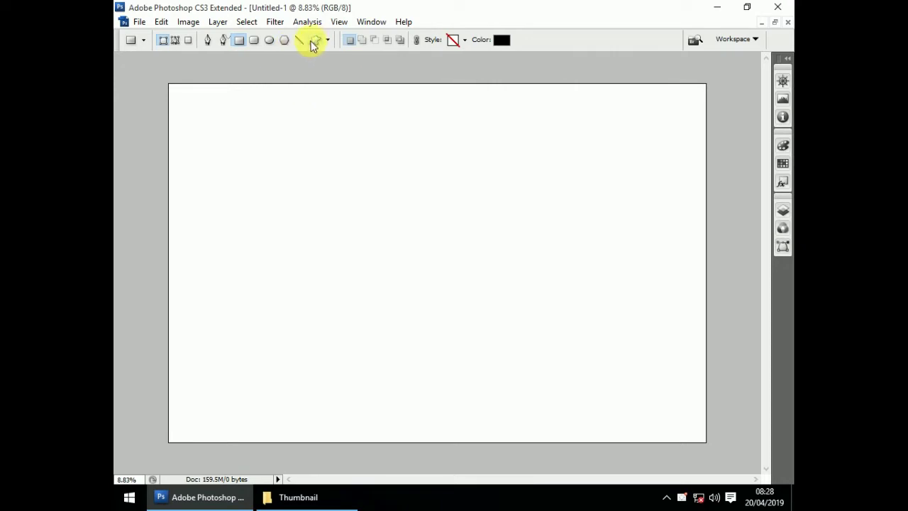
Step: Pick the Custom Shape tool and choose the heart from the enlarged shape picker
left_click(316, 41)
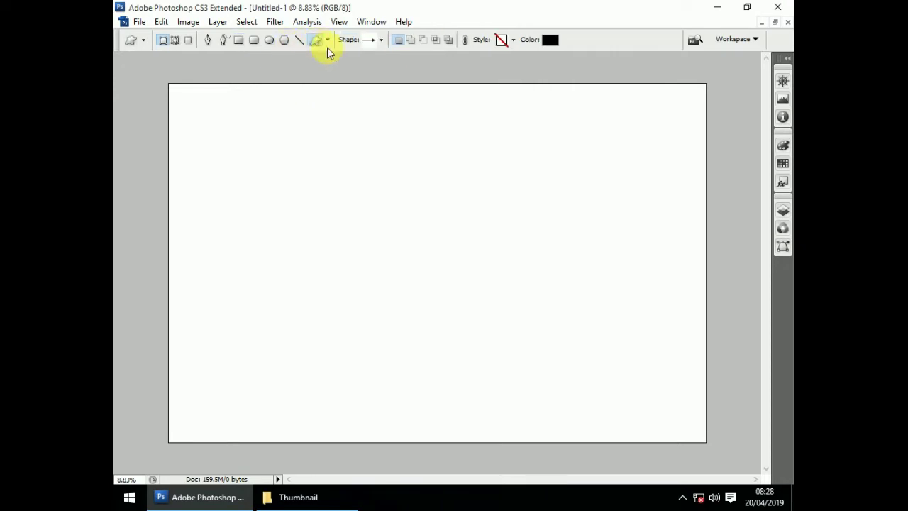
left_click(378, 41)
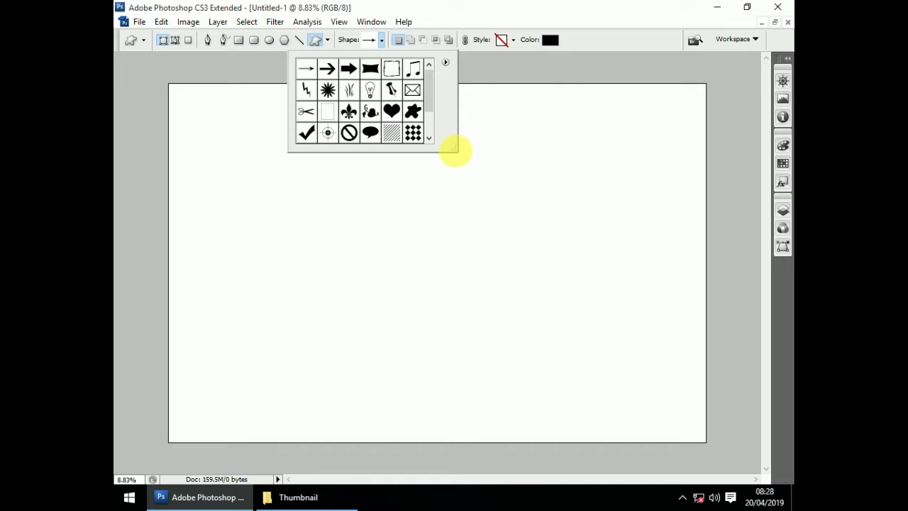
left_click_drag(454, 148, 500, 310)
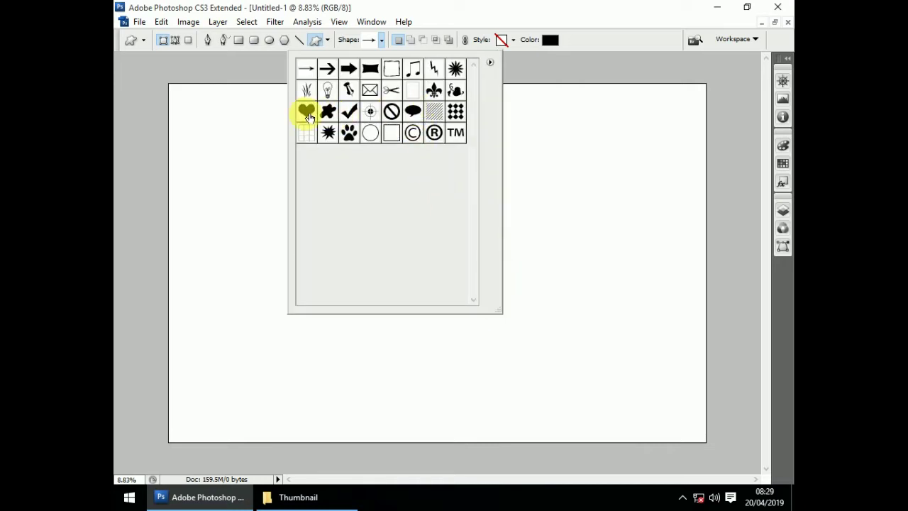
left_click(308, 113)
left_click(260, 126)
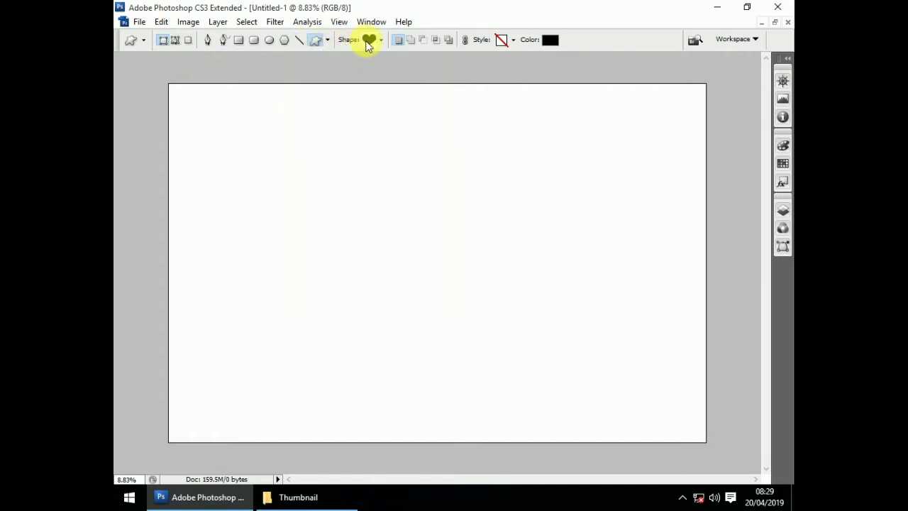
left_click(367, 40)
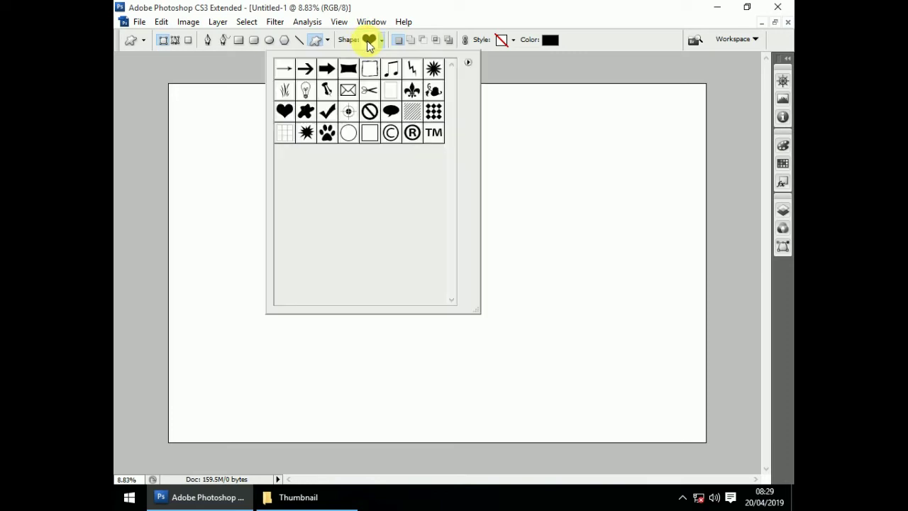
left_click(235, 162)
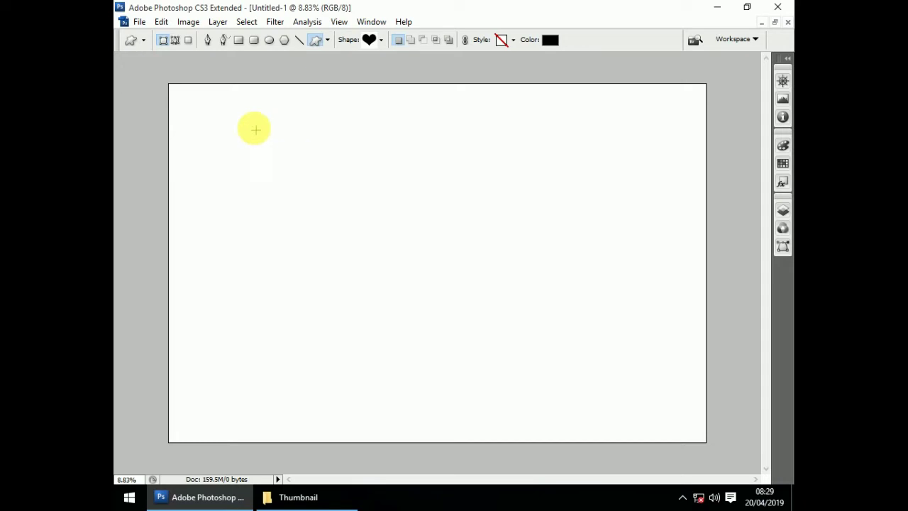
Step: Draw a large heart, load its selection, and copy that Background area to a new layer
left_click_drag(269, 114, 584, 428)
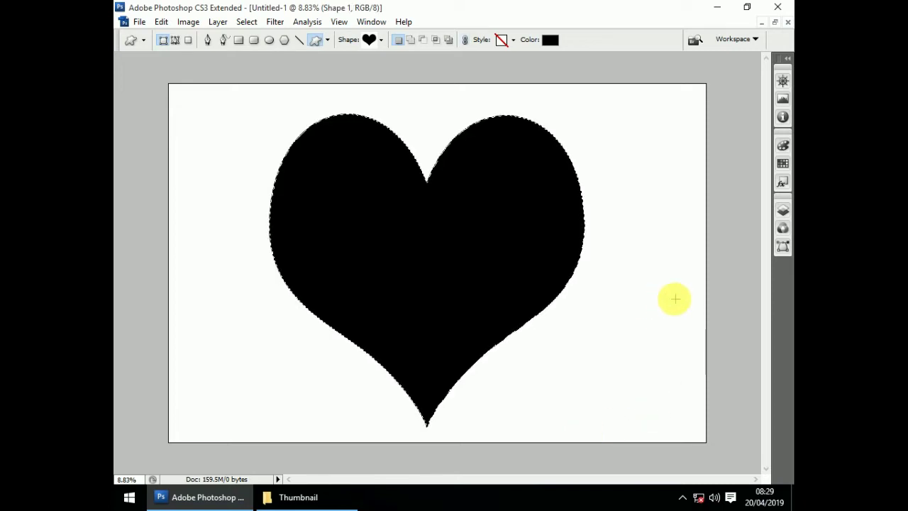
key("ctrl+Return")
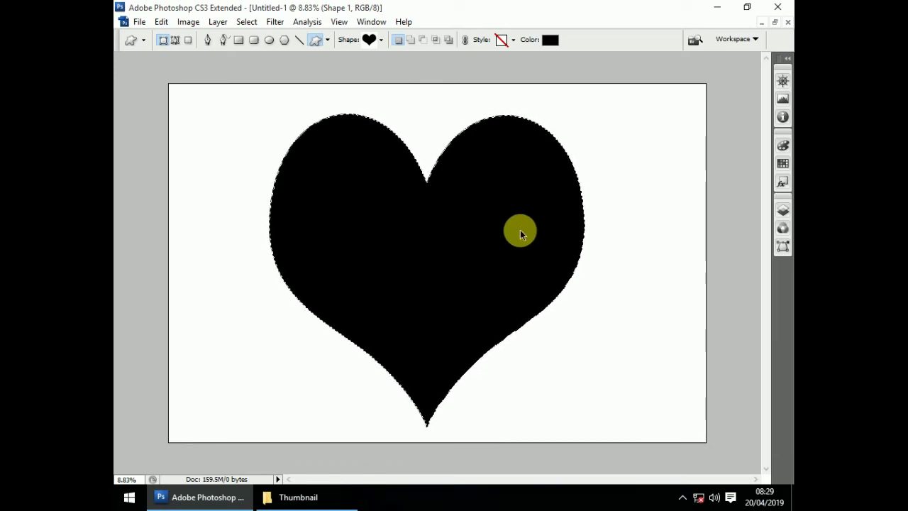
key("v")
right_click(623, 195)
left_click(663, 199)
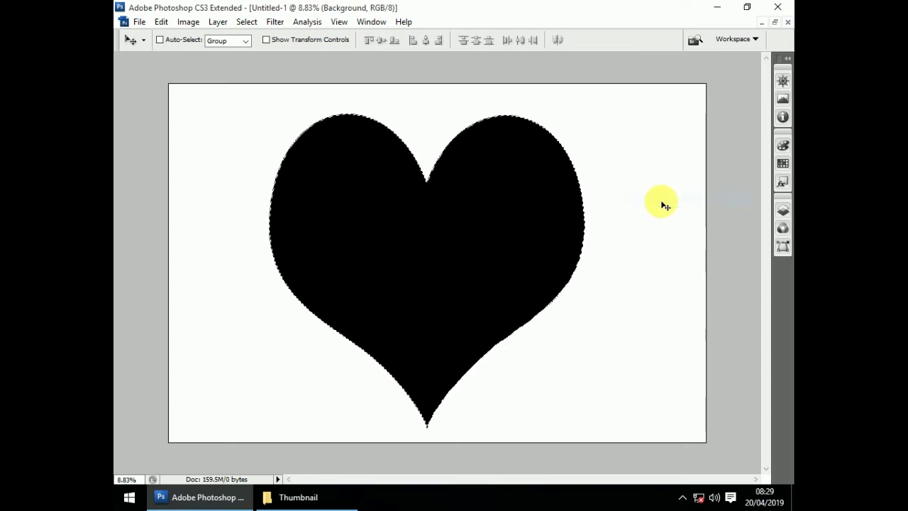
key("ctrl+j")
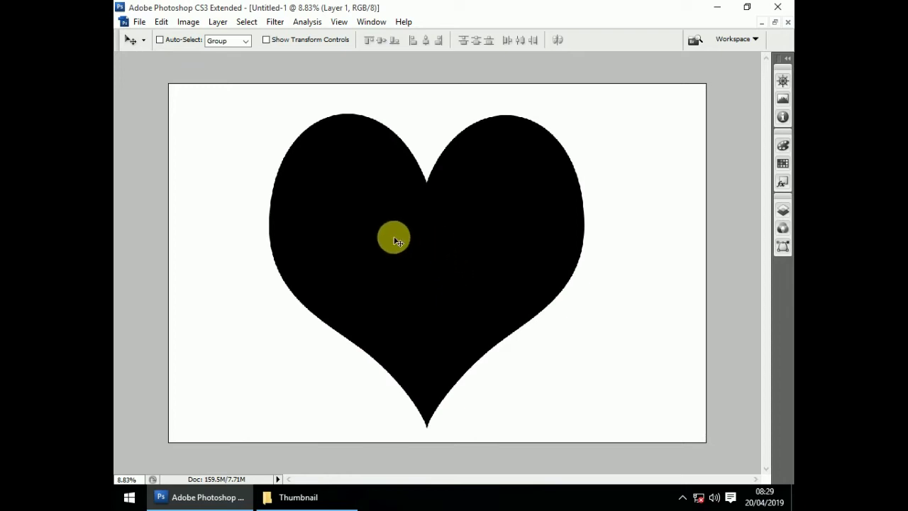
Step: Select the Shape 1 layer and nudge the heart slightly left
left_click(473, 227)
right_click(454, 220)
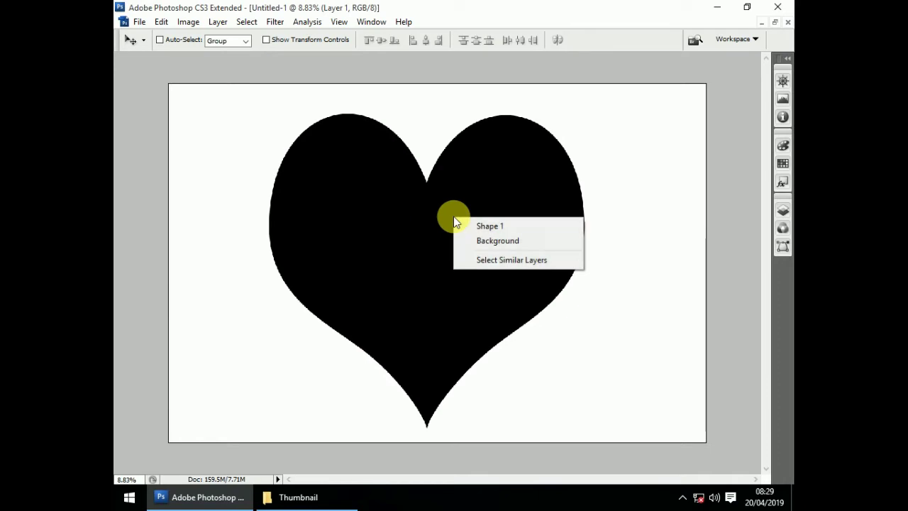
left_click(486, 225)
right_click(505, 230)
left_click(518, 236)
right_click(518, 231)
left_click(524, 230)
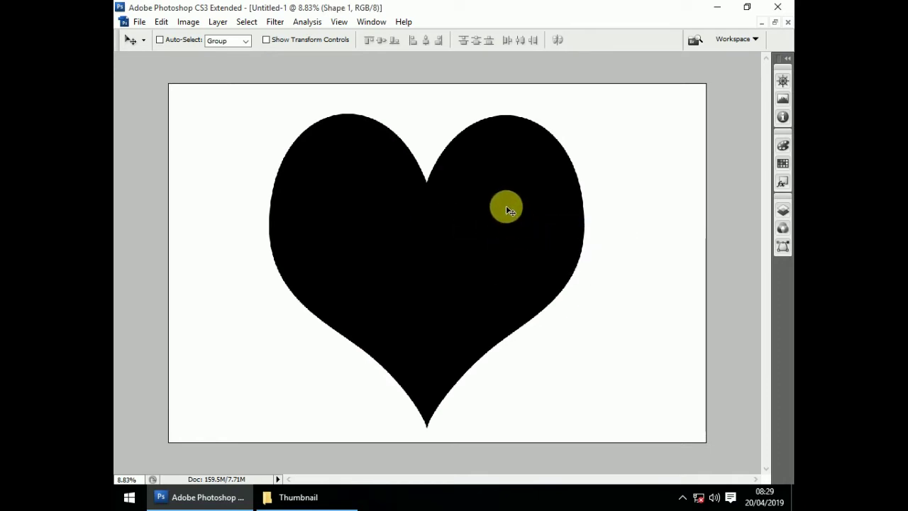
left_click_drag(504, 207, 475, 209)
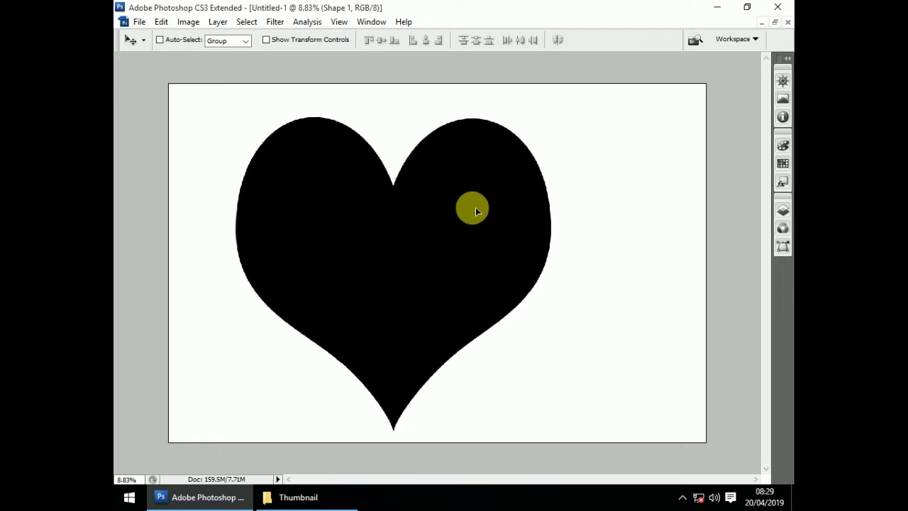
Step: Set the custom shape colour to red ff0000
key("u")
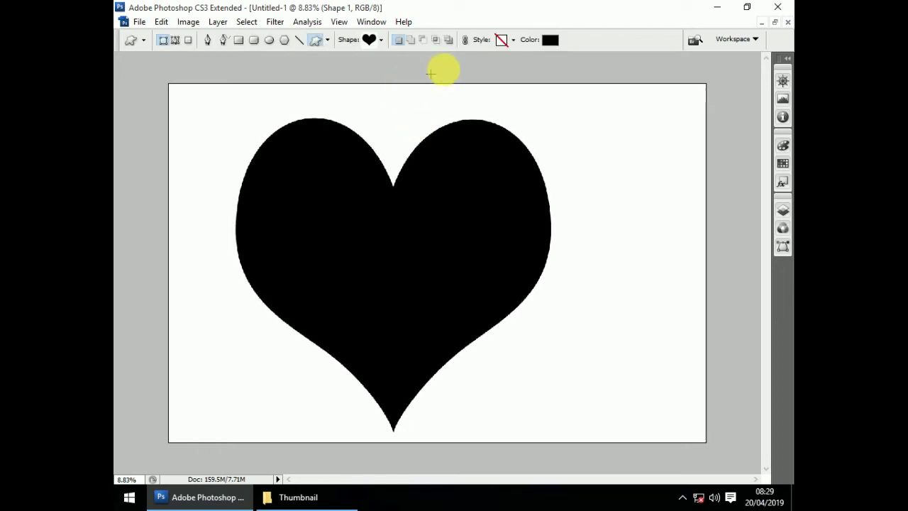
left_click(551, 39)
left_click(430, 137)
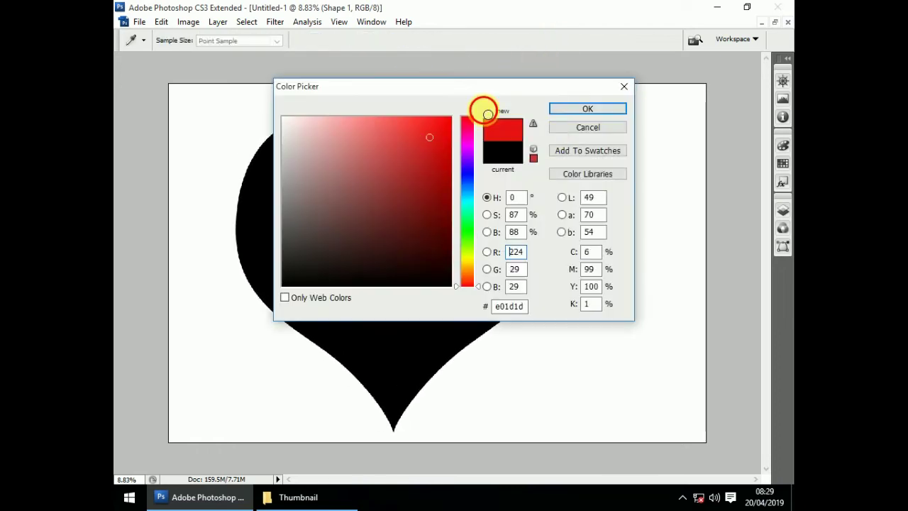
left_click(562, 105)
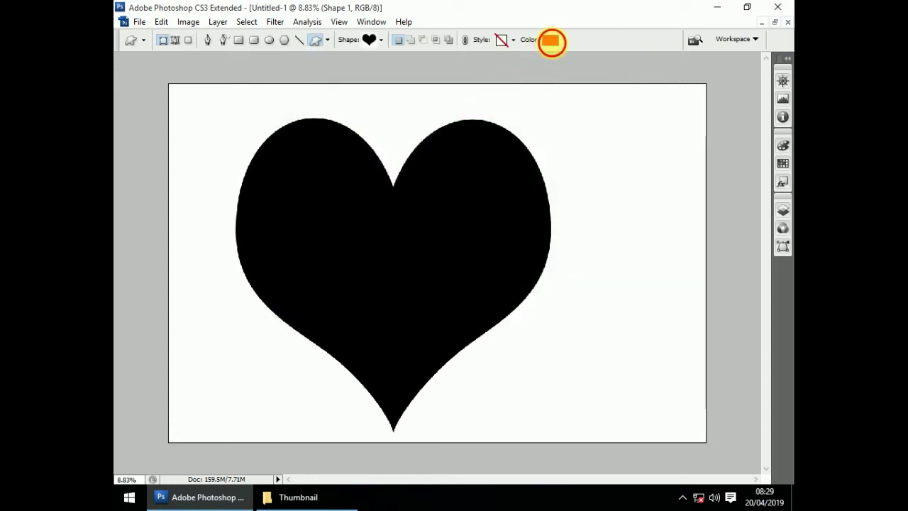
left_click(552, 40)
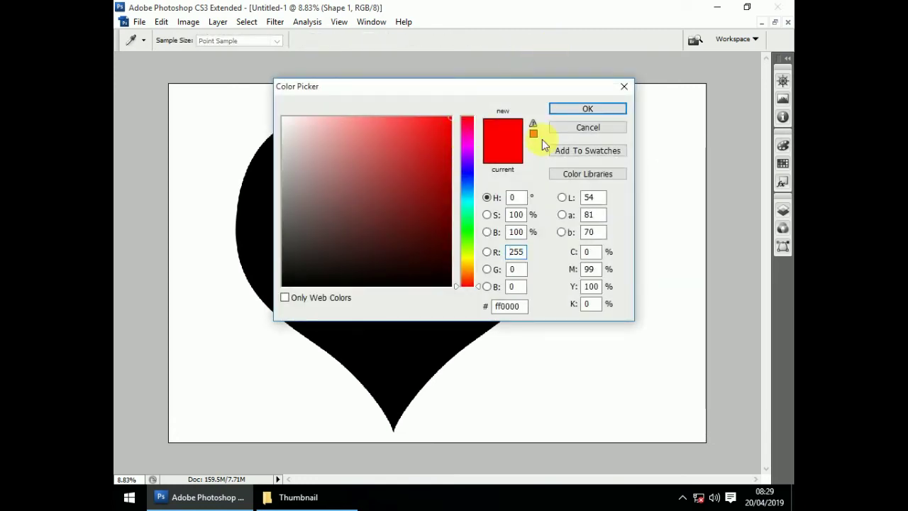
left_click(588, 108)
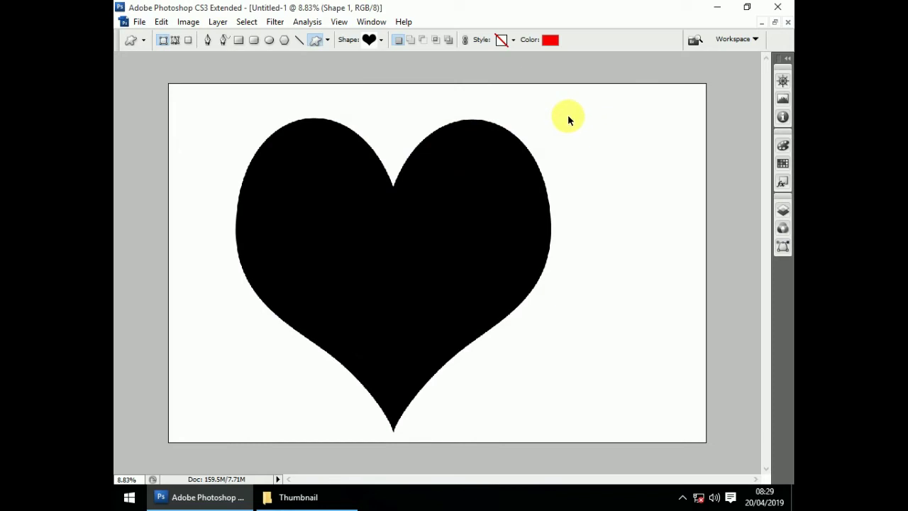
Step: Select the black Shape 1 heart layer and delete it
key("v")
right_click(493, 186)
left_click(509, 192)
right_click(505, 192)
left_click(521, 203)
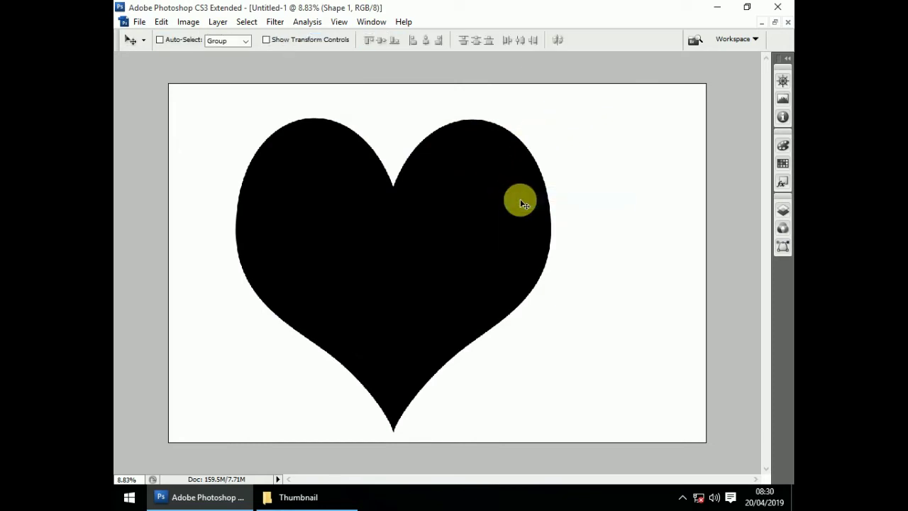
mouse_move(514, 197)
left_mouse_down()
mouse_move(553, 209)
mouse_move(513, 189)
left_mouse_up()
key("Delete")
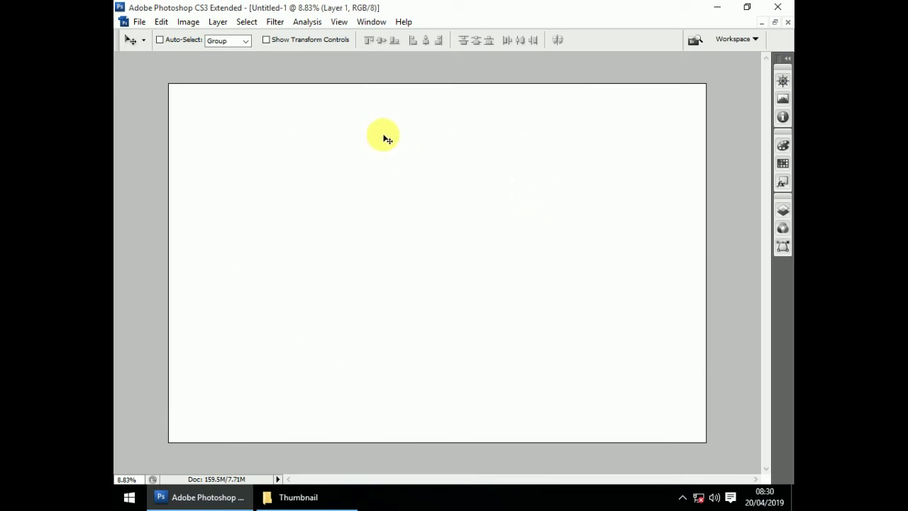
Step: Draw a new red heart near the canvas centre and load its outline as a selection
key("u")
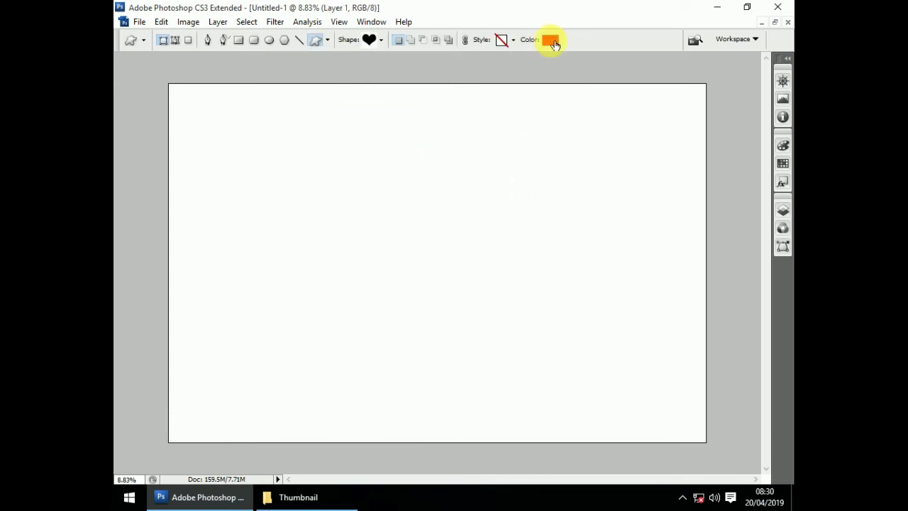
left_click(551, 41)
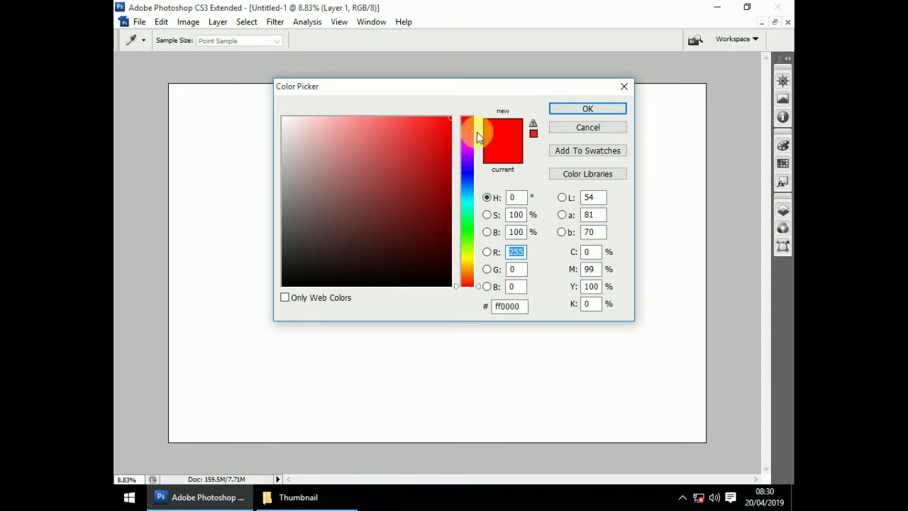
left_click(582, 109)
left_click_drag(331, 142, 560, 415)
key("ctrl+Return")
key("v")
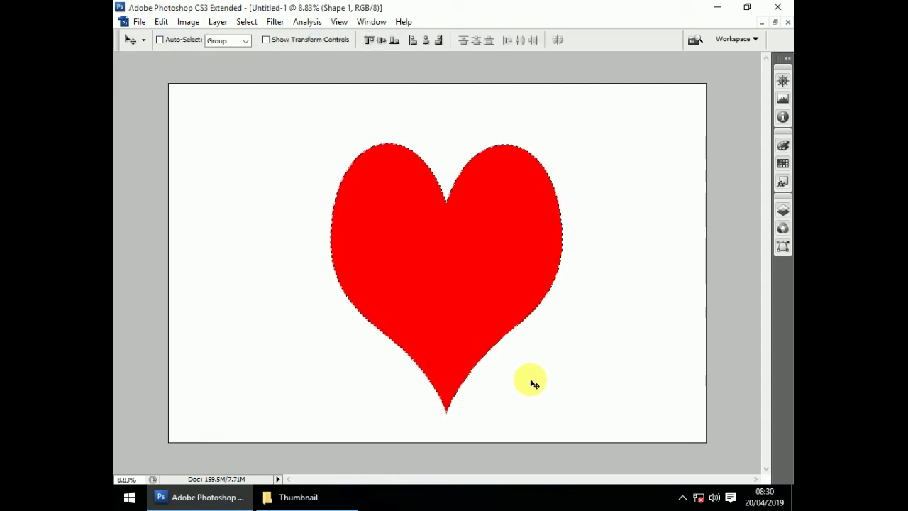
right_click(600, 201)
Step: Select the Background layer and duplicate the heart area with Ctrl+J
left_click(637, 213)
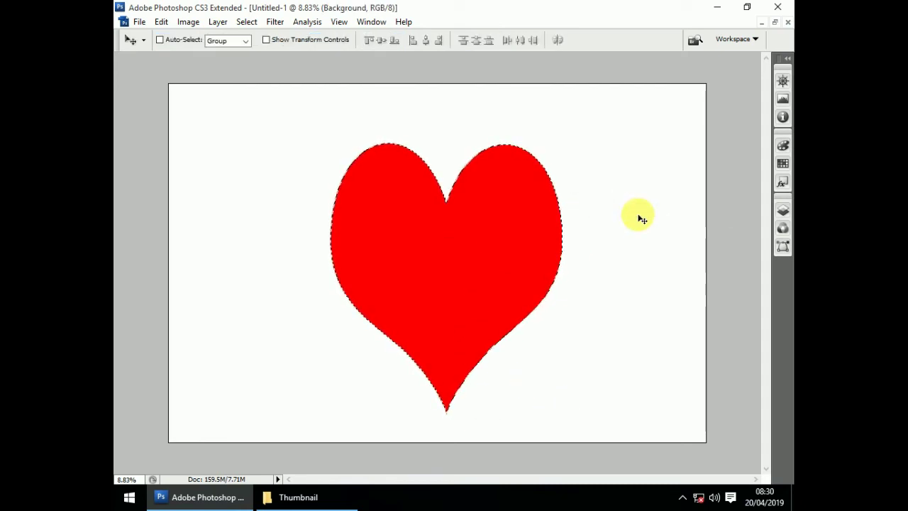
left_click_drag(641, 225, 522, 232)
key("ctrl+j")
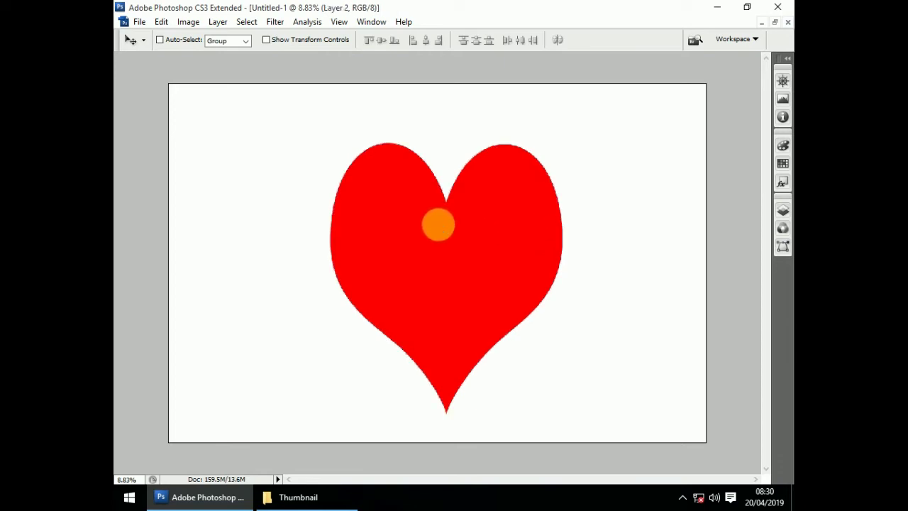
Step: Select Shape 1 and move the red heart left and slightly up, then back a little right
right_click(440, 227)
left_click(462, 234)
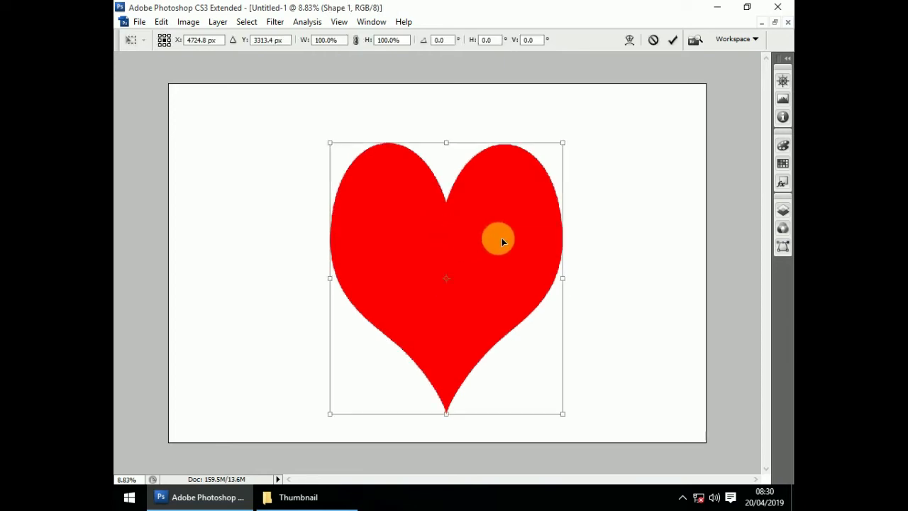
left_click_drag(501, 238, 378, 225)
right_click(461, 239)
left_click(497, 259)
right_click(394, 224)
left_click(399, 232)
mouse_move(395, 229)
left_mouse_down()
mouse_move(466, 235)
mouse_move(419, 224)
left_mouse_up()
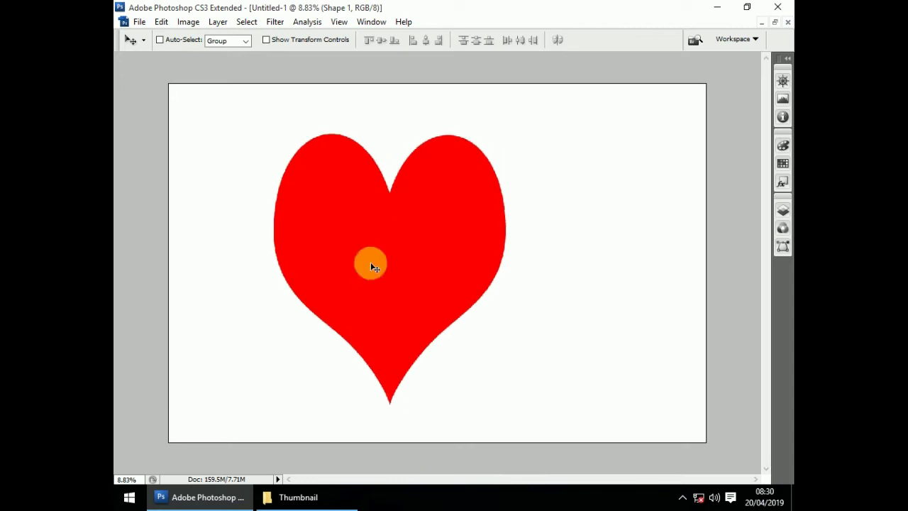
Step: In File Explorer, refresh the drive list under This PC and open the G: drive
left_click(302, 497)
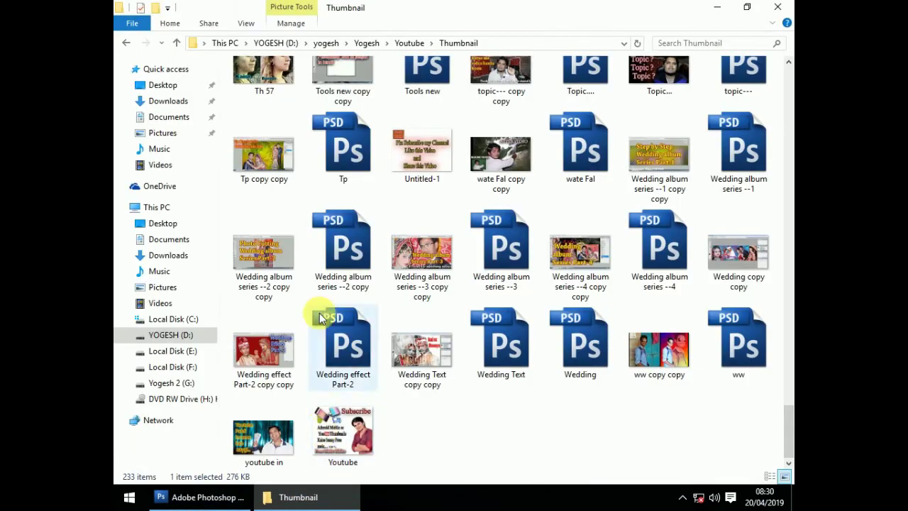
left_click(159, 213)
right_click(379, 232)
left_click(415, 284)
left_click(474, 154)
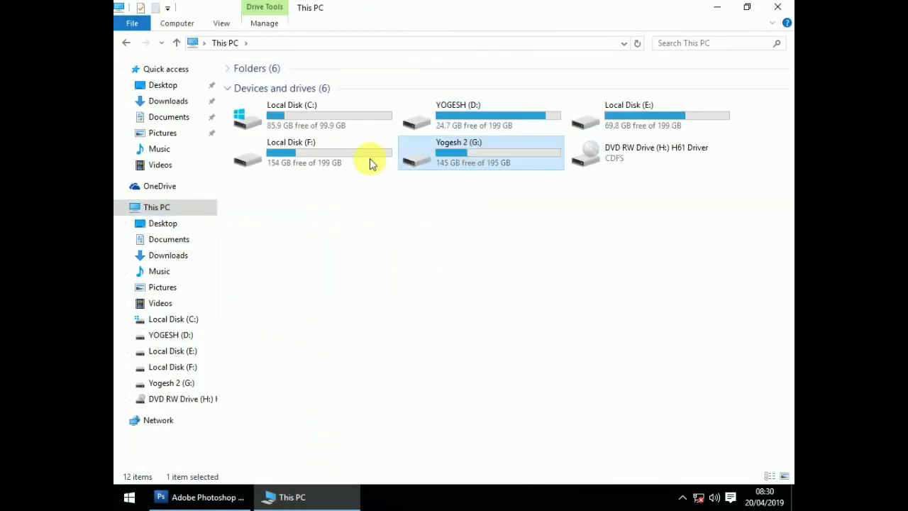
double_click(474, 153)
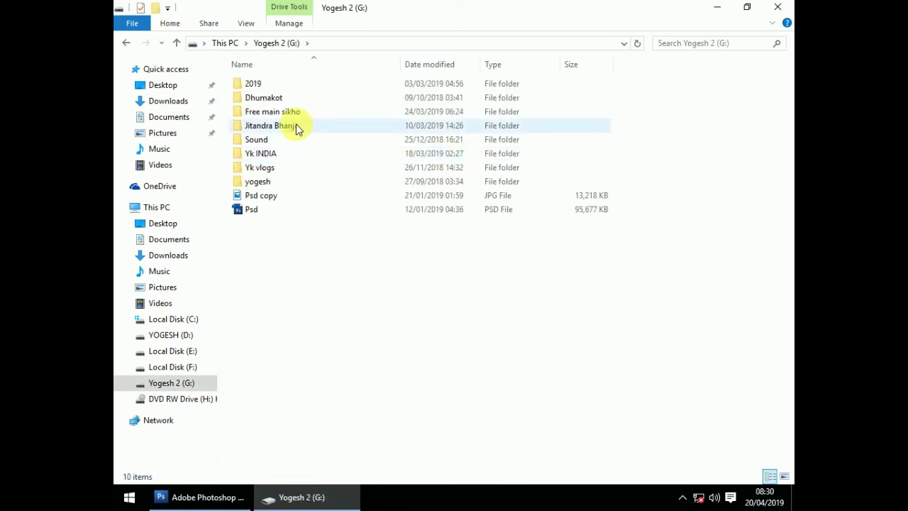
Step: Open D: > yogesh > Yogesh > the wedding client's folder and its New Folder
left_click(126, 46)
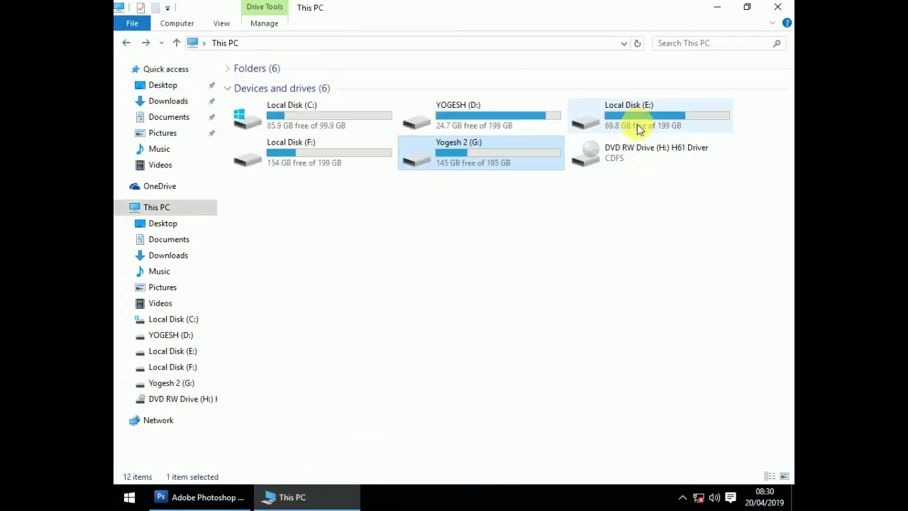
double_click(544, 121)
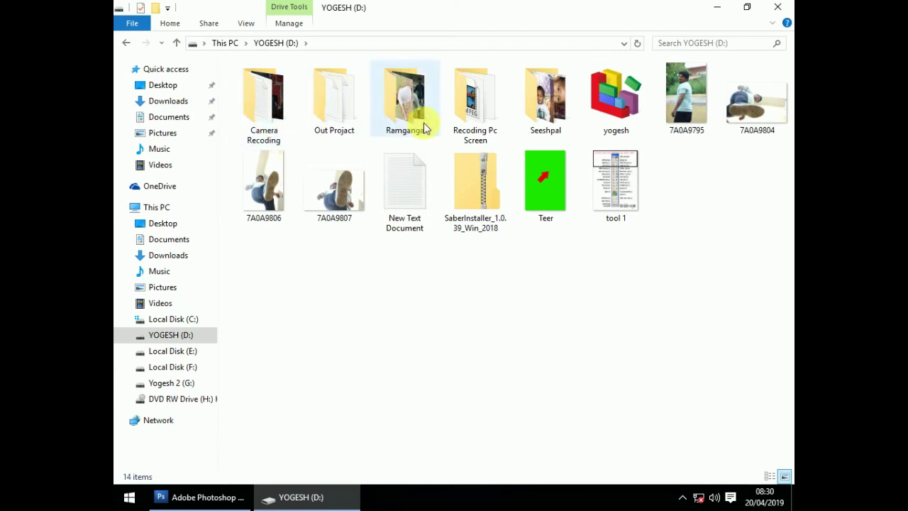
double_click(607, 118)
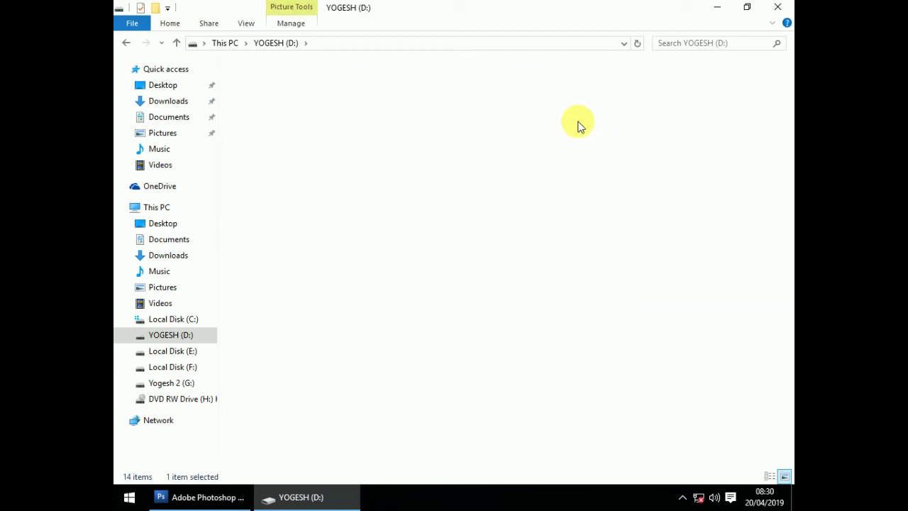
double_click(558, 108)
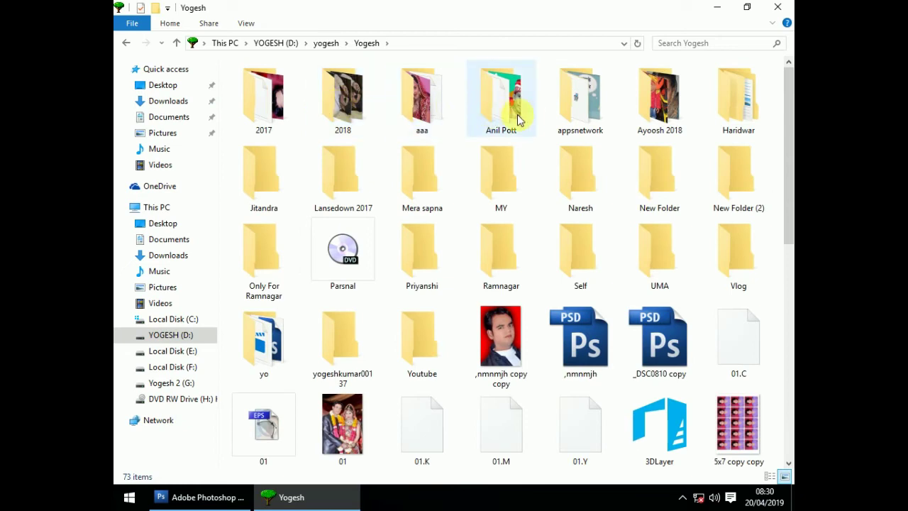
double_click(521, 117)
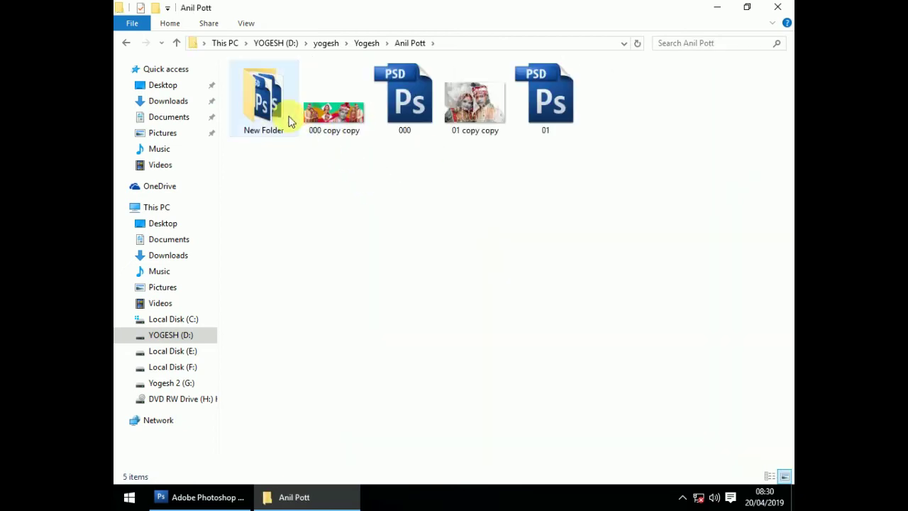
double_click(286, 116)
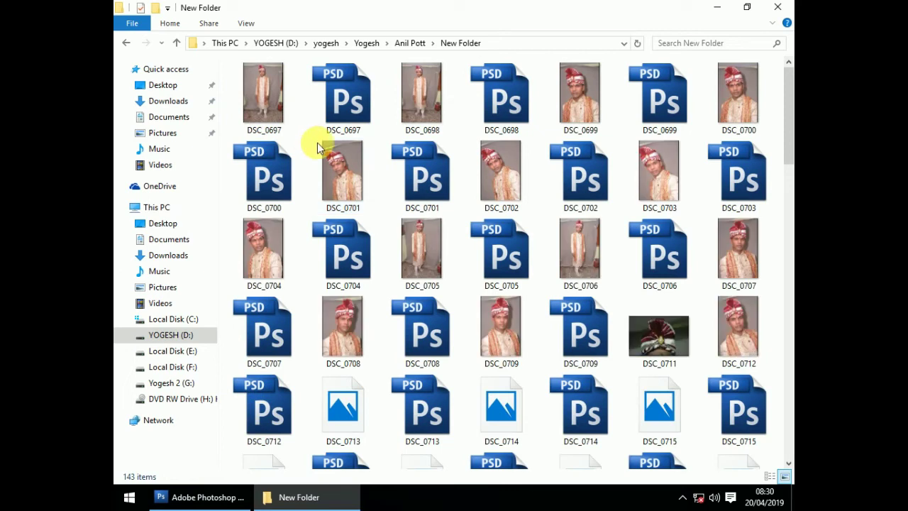
Step: Return to the client's folder and drag the 01 copy copy photo toward Photoshop
right_click(308, 139)
left_click(360, 190)
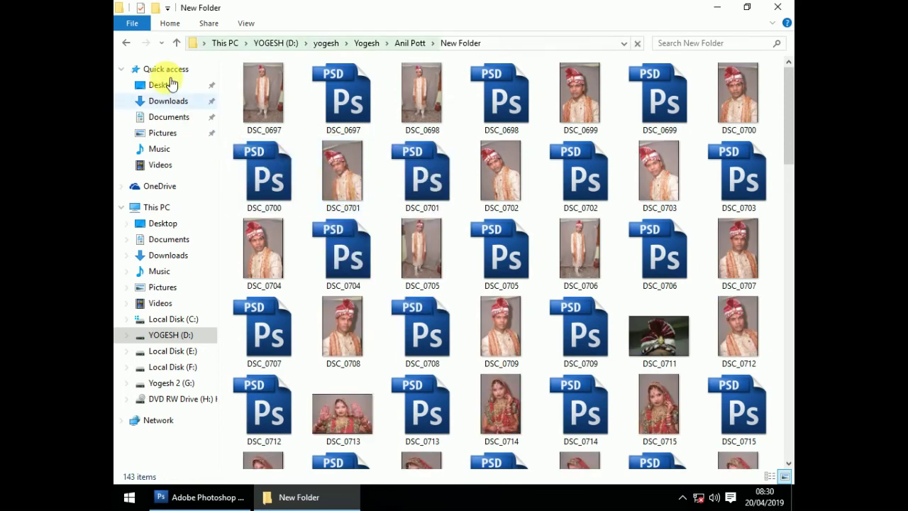
left_click(126, 44)
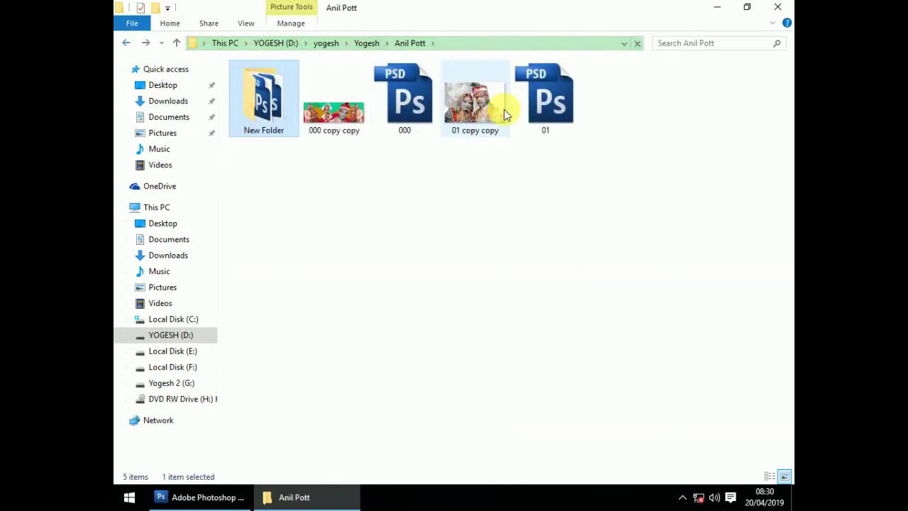
left_click(474, 107)
left_click_drag(474, 107, 393, 278)
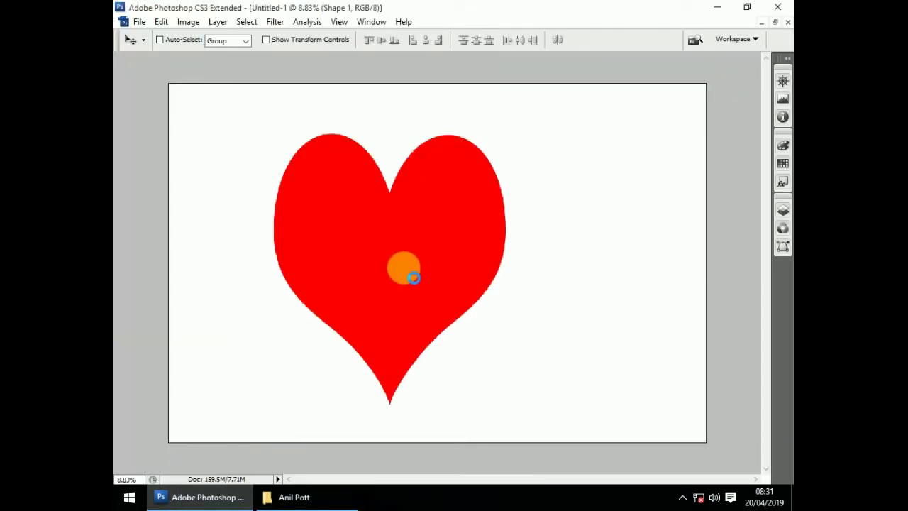
Step: Drop 01 copy copy into Photoshop, dismiss the locked-layer alert, and return to Untitled-1
mouse_move(415, 276)
left_mouse_down()
mouse_move(421, 246)
mouse_move(413, 232)
left_mouse_up()
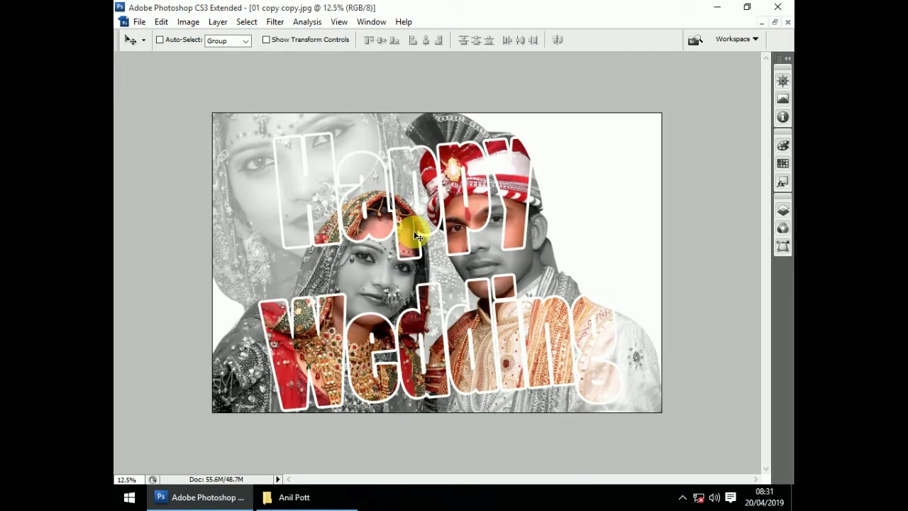
left_click(441, 239)
key("Return")
key("ctrl+Tab")
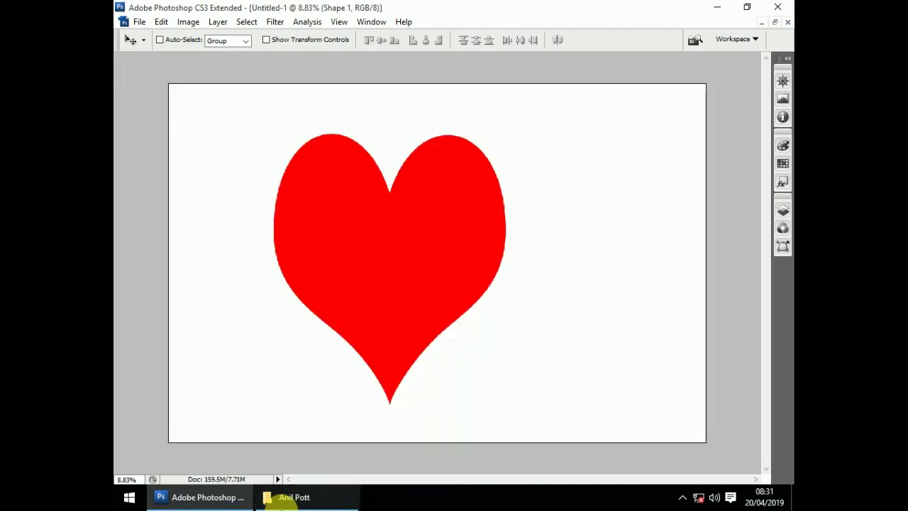
left_click(287, 497)
Step: Open the 143-item New Folder of wedding photos and select DSC_0739
double_click(260, 110)
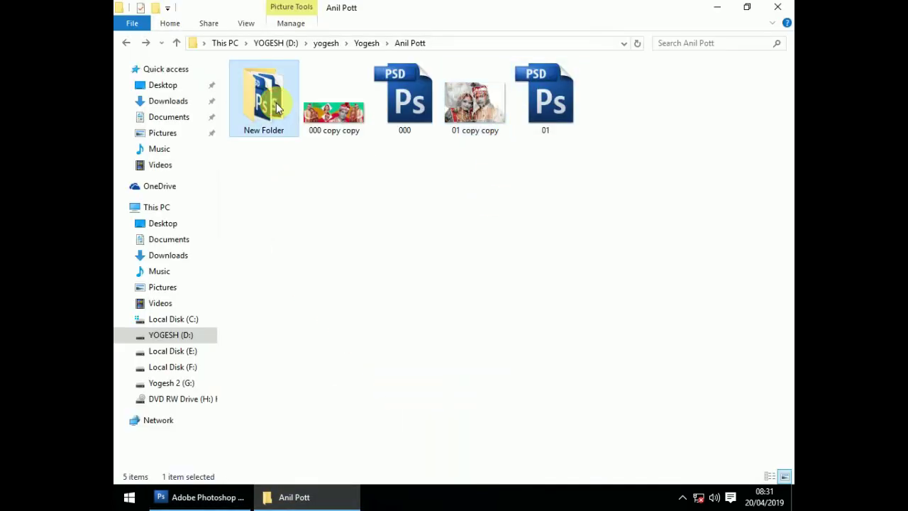
scroll(449, 287, "down", 3)
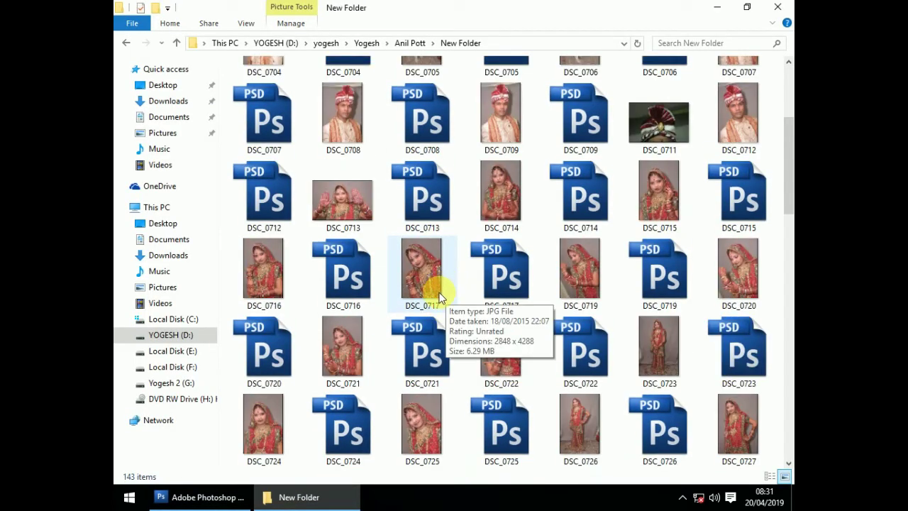
scroll(448, 288, "down", 3)
scroll(415, 320, "down", 3)
left_click(436, 230)
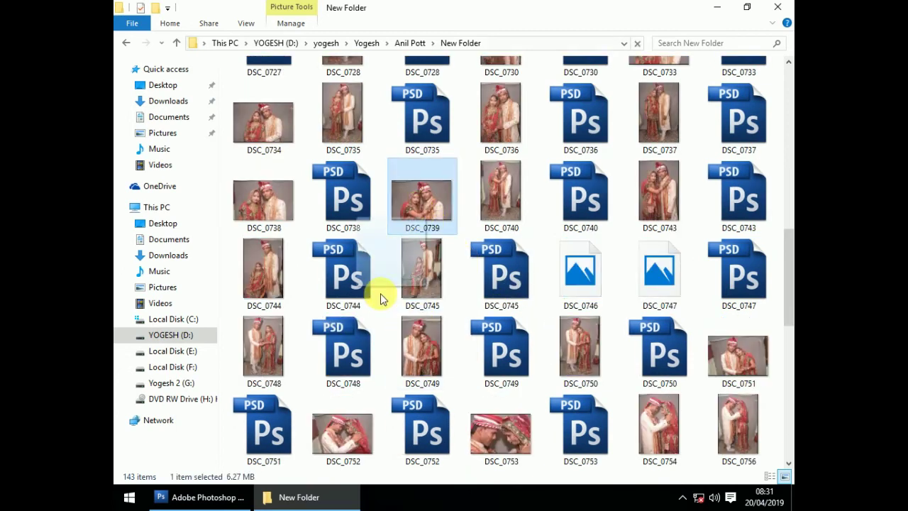
left_click(199, 497)
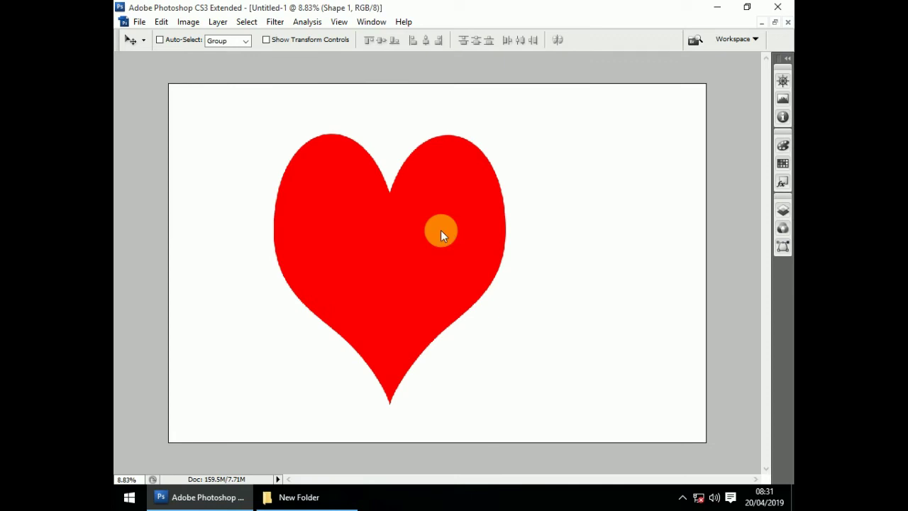
Step: Open DSC_0739 in Photoshop, select all of it, and pick Untitled-1's Shape 1 layer
left_click_drag(441, 230, 441, 230)
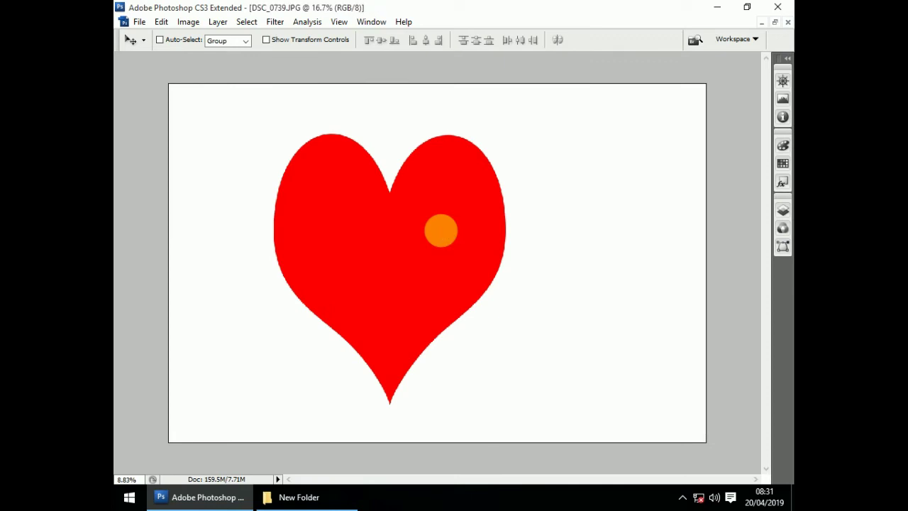
key("ctrl+a")
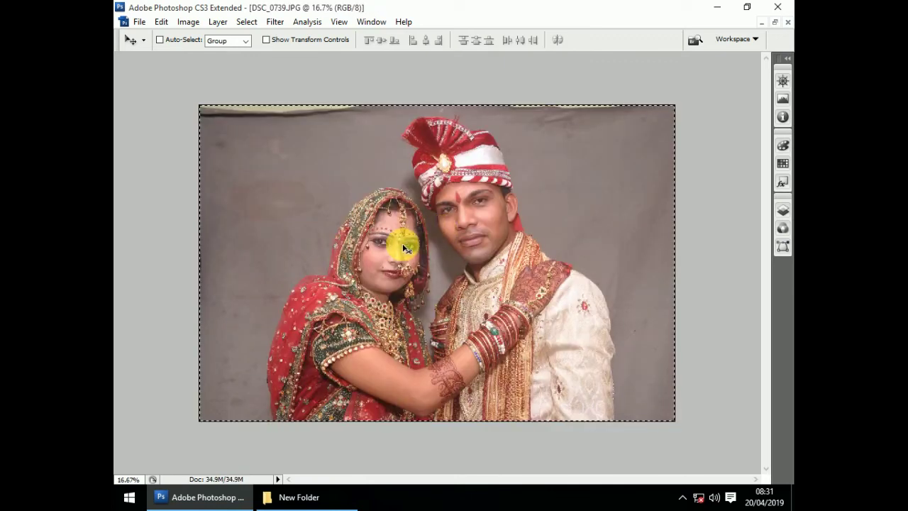
key("ctrl+Tab")
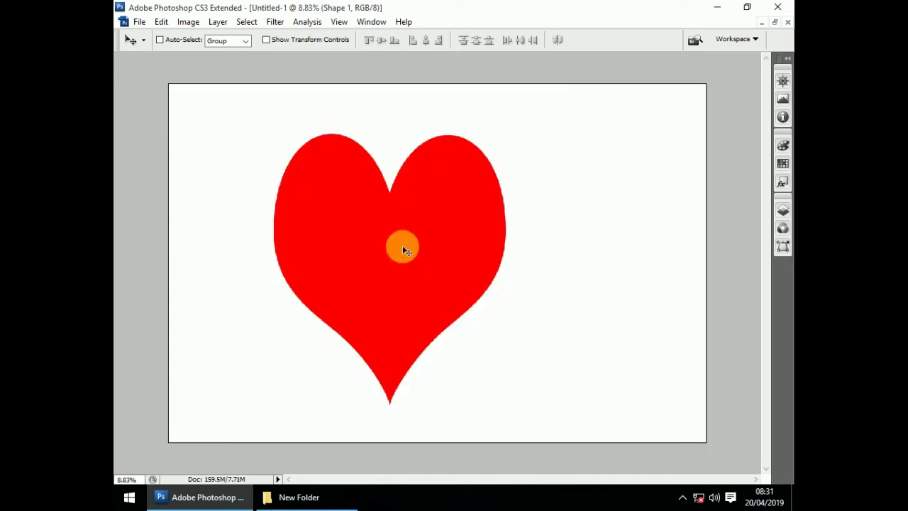
right_click(385, 219)
left_click(396, 226)
Step: Nudge the heart slightly up-left and reselect the Shape 1 heart layer
right_click(391, 220)
left_click(423, 228)
right_click(398, 228)
left_click(409, 234)
left_click_drag(410, 232, 402, 229)
right_click(379, 221)
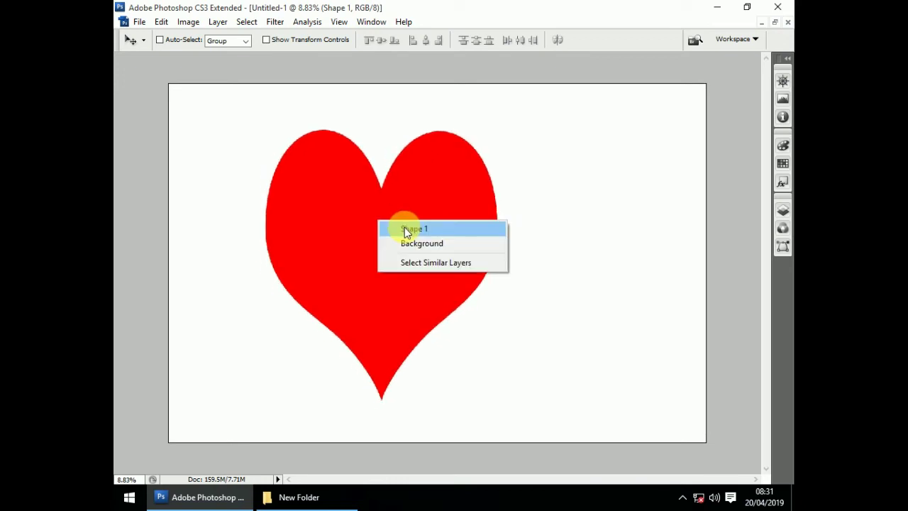
left_click(394, 228)
right_click(371, 218)
left_click(393, 225)
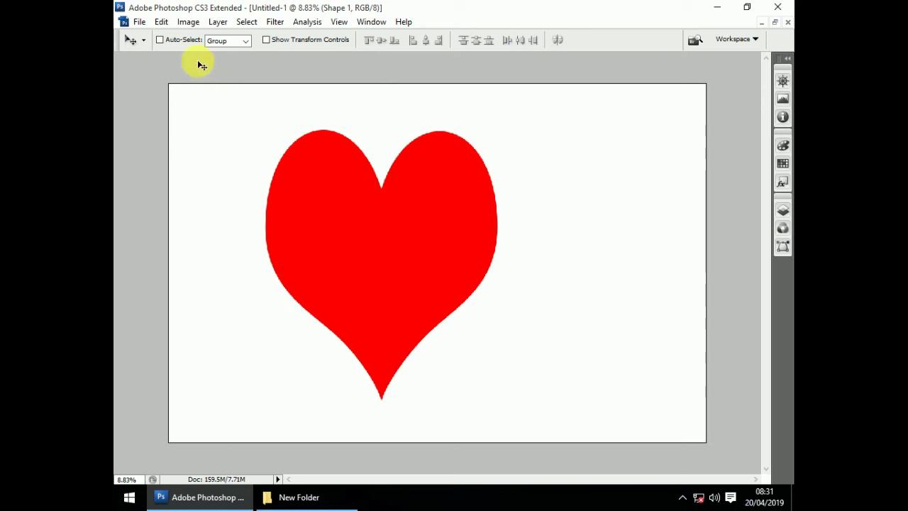
right_click(345, 200)
left_click(373, 208)
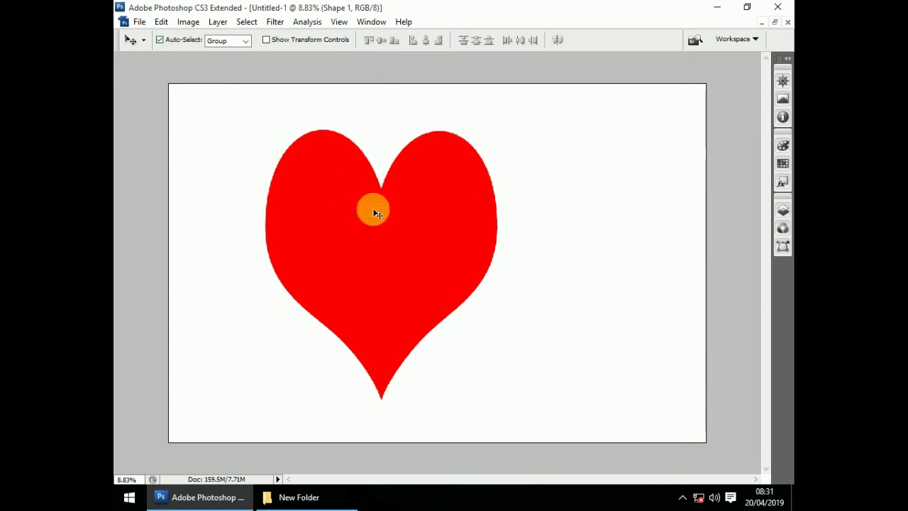
Step: Paste the couple photo, move it onto the heart, and scale it to about 131%
key("ctrl+v")
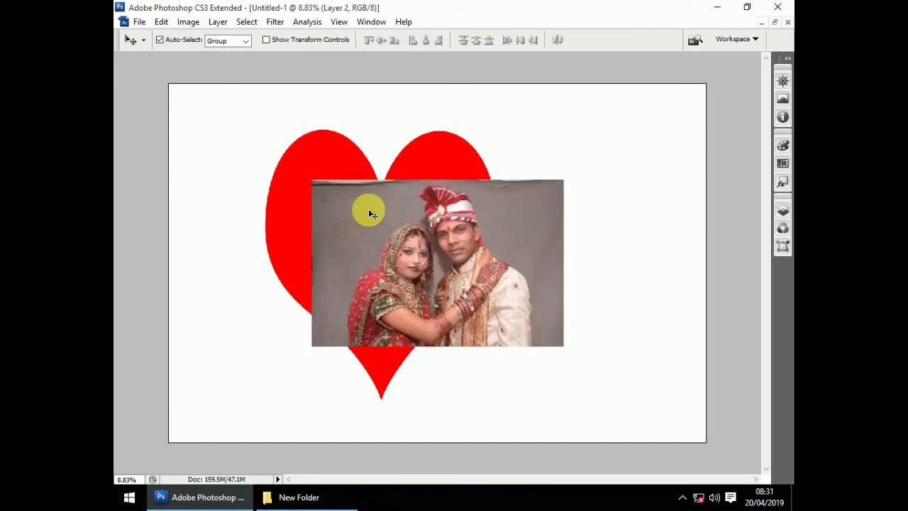
mouse_move(360, 258)
left_mouse_down()
mouse_move(355, 243)
mouse_move(382, 239)
mouse_move(379, 136)
mouse_move(443, 184)
mouse_move(402, 206)
mouse_move(386, 246)
left_mouse_up()
key("ctrl+t")
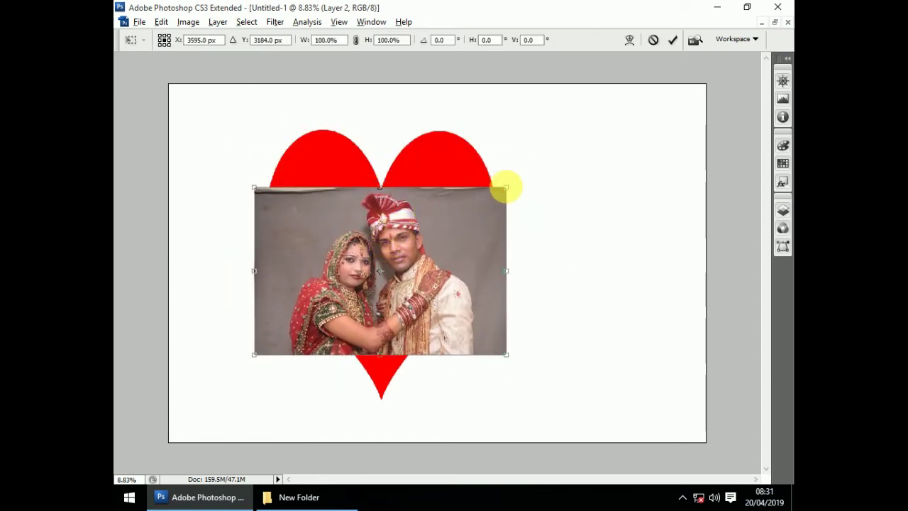
left_click_drag(515, 195, 555, 178)
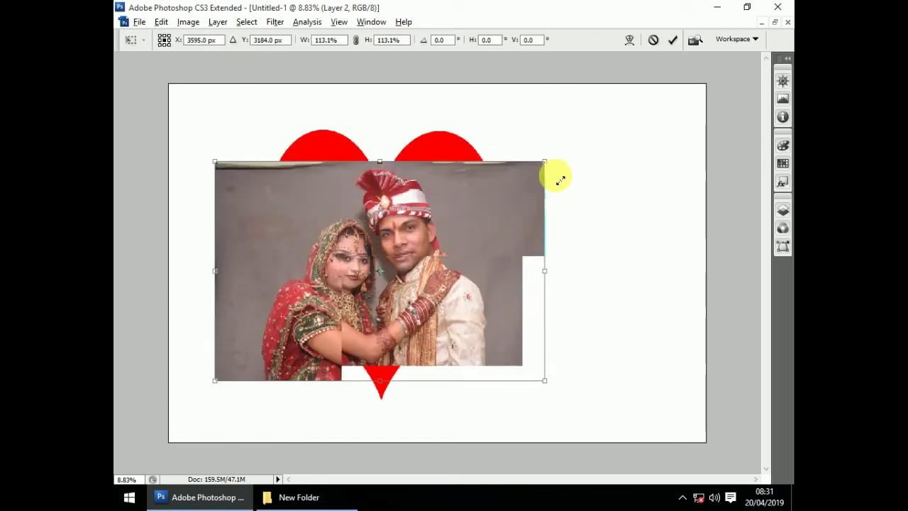
key("Return")
Step: Select Layer 2, the photo layer, from the layer list at the heart
right_click(425, 232)
key("Escape")
right_click(406, 210)
left_click(440, 220)
right_click(408, 211)
left_click(415, 215)
right_click(407, 207)
key("Escape")
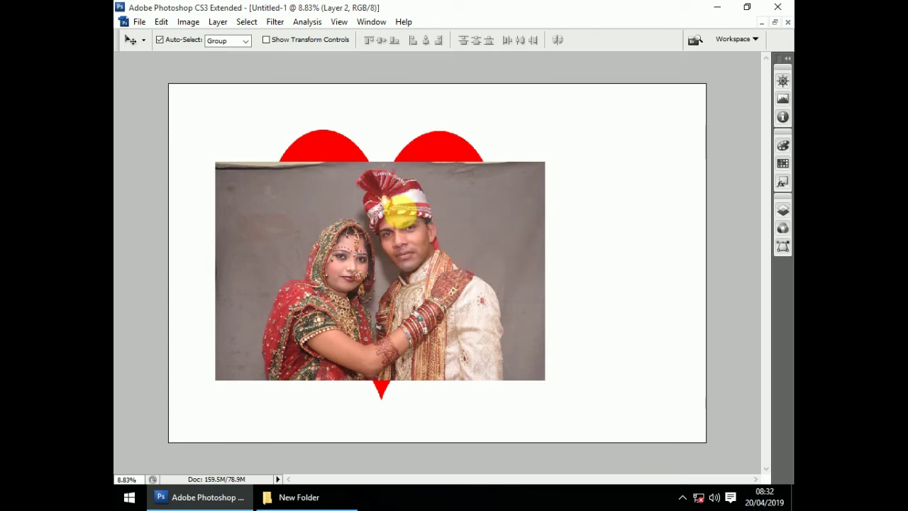
right_click(402, 212)
left_click(432, 220)
Step: Clip the photo to the heart with Ctrl+Alt+G and drag it to frame the couple's faces
key("ctrl+alt+g")
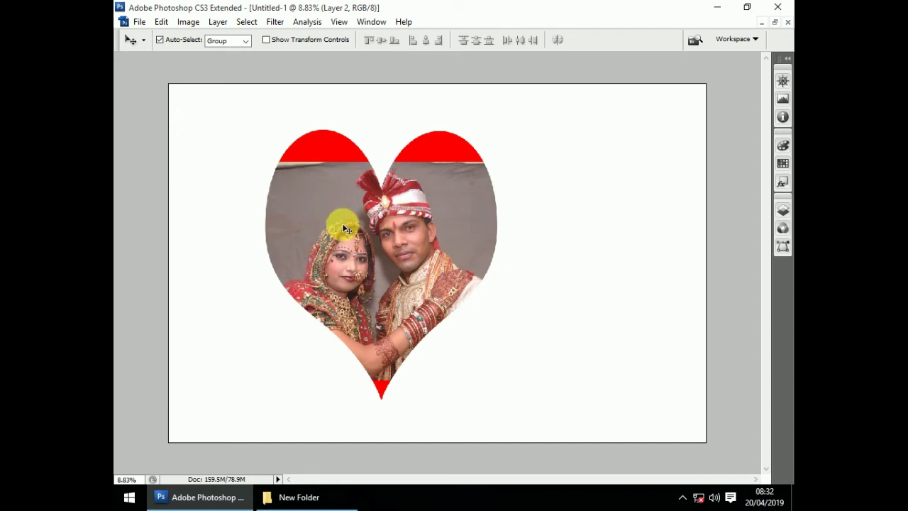
left_click_drag(419, 222, 428, 216)
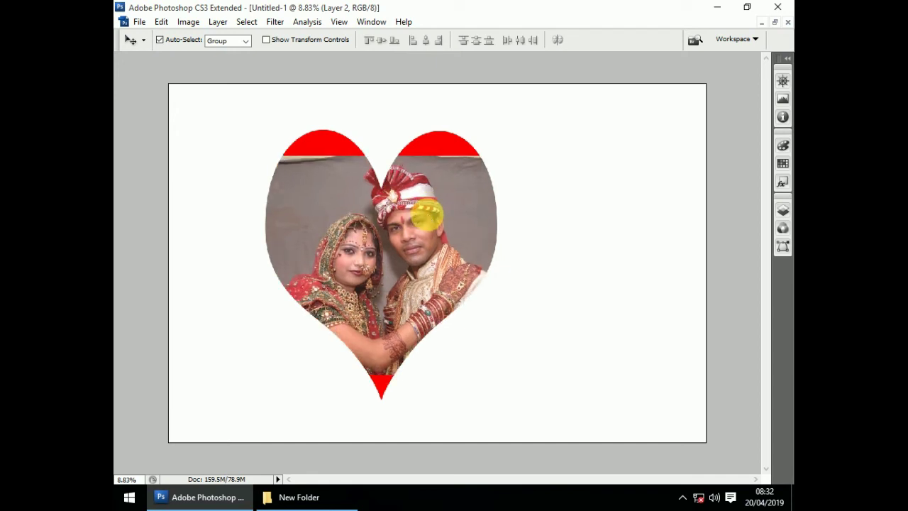
key("ctrl+t")
key("Return")
left_click_drag(408, 257, 445, 153)
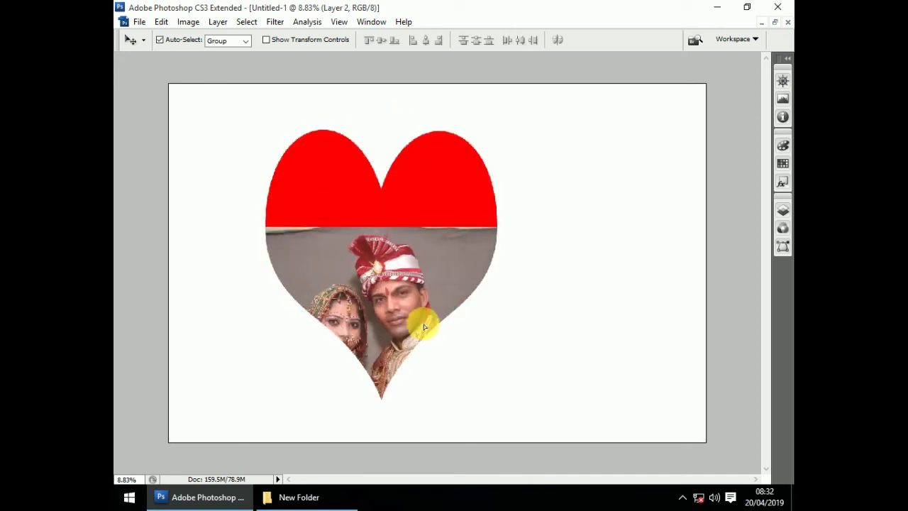
mouse_move(446, 153)
left_mouse_down()
mouse_move(364, 225)
mouse_move(445, 209)
mouse_move(371, 182)
mouse_move(450, 284)
mouse_move(397, 180)
mouse_move(422, 290)
mouse_move(430, 182)
mouse_move(385, 197)
mouse_move(386, 258)
mouse_move(396, 240)
left_mouse_up()
Step: Reselect Layer 2, the photo layer, from the layer list under the cursor
right_click(387, 229)
left_click(408, 235)
right_click(378, 216)
left_click(412, 223)
Step: Rotate the photo 11.4° and scale it to 127.7% so it fills the heart with no red edges
left_click_drag(401, 230, 409, 221)
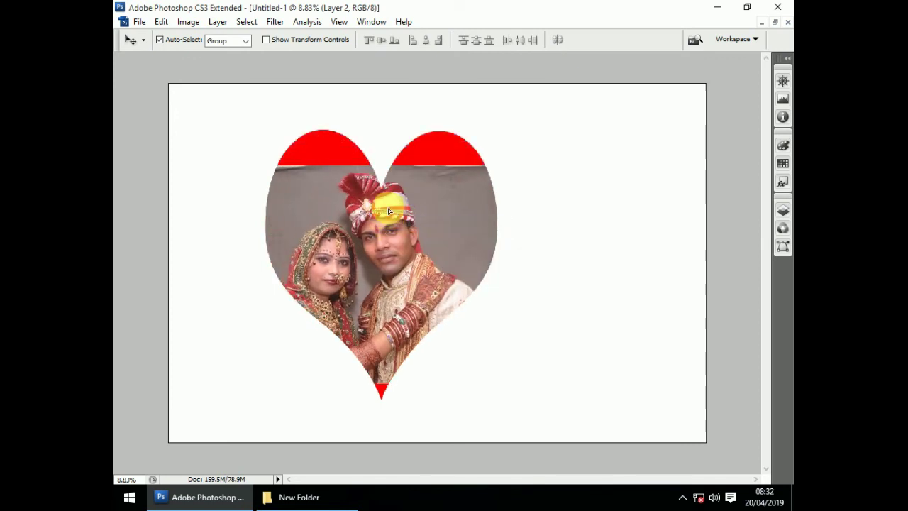
key("ctrl+t")
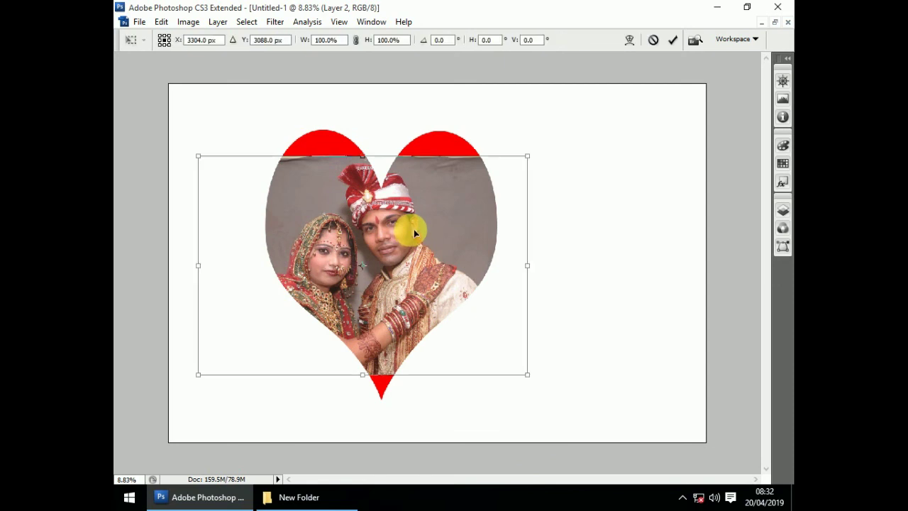
left_click_drag(626, 159, 610, 205)
left_click_drag(552, 194, 615, 178)
left_click_drag(391, 208, 439, 220)
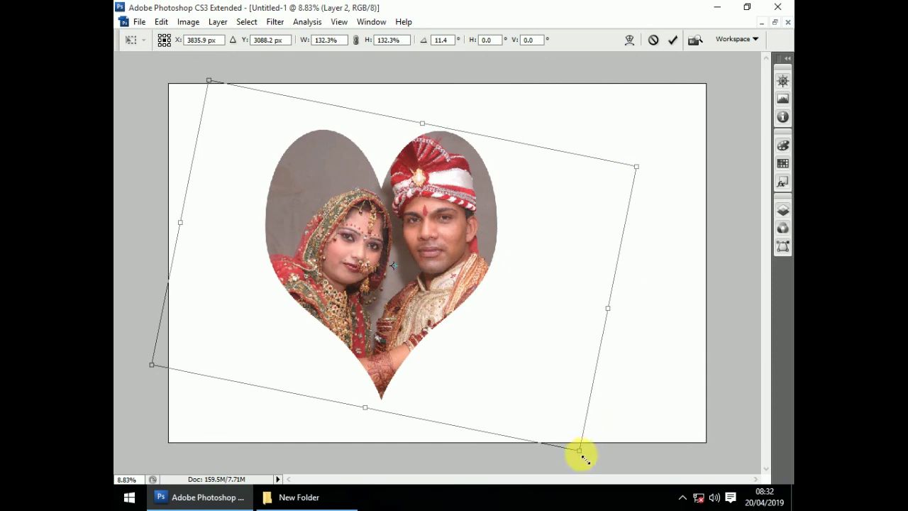
left_click_drag(581, 453, 570, 440)
left_click_drag(374, 284, 383, 295)
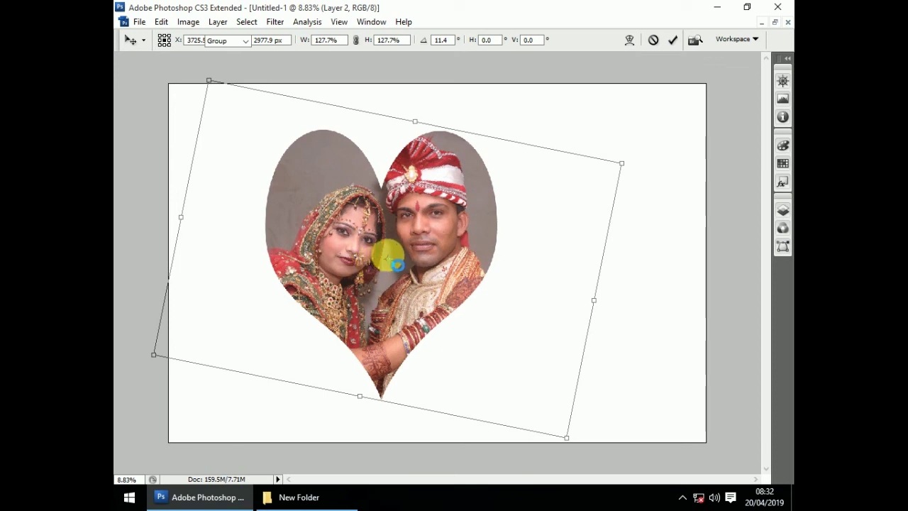
key("Return")
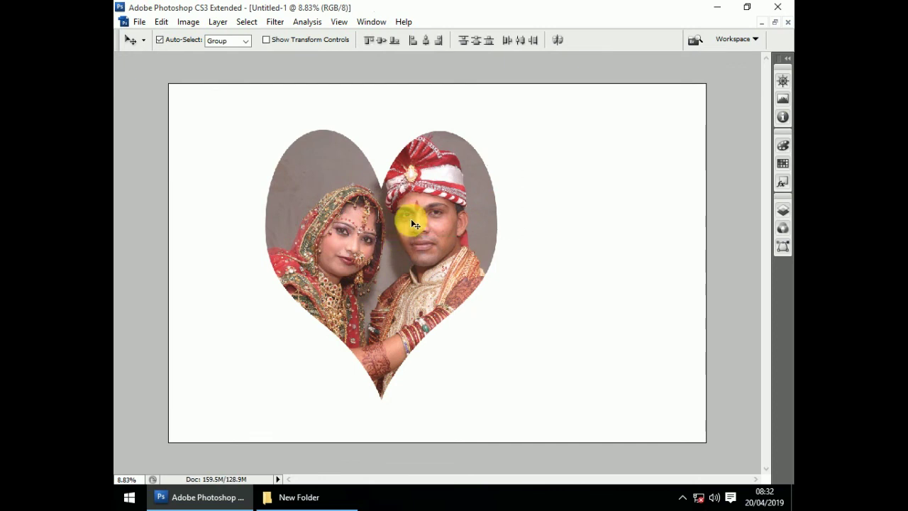
Step: Move the photo-filled heart right to the centre of the white canvas
key("ctrl+t")
left_click_drag(448, 223, 516, 226)
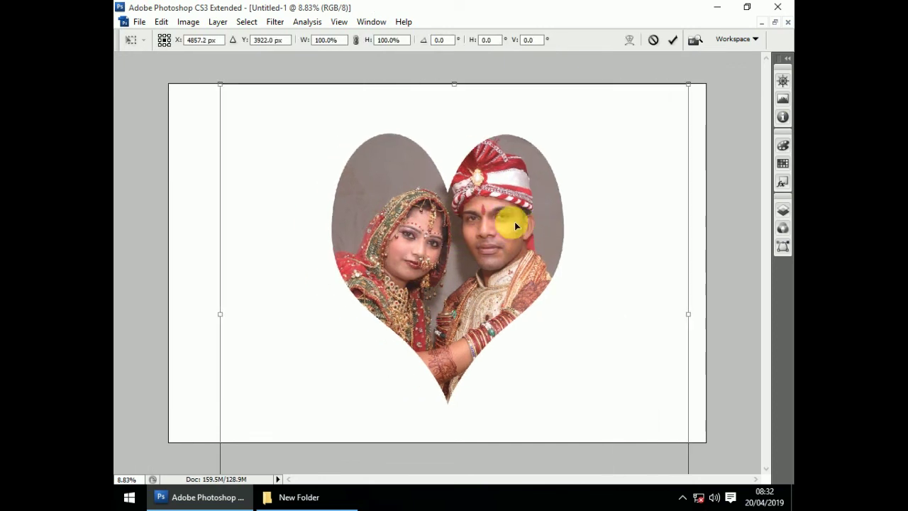
key("Return")
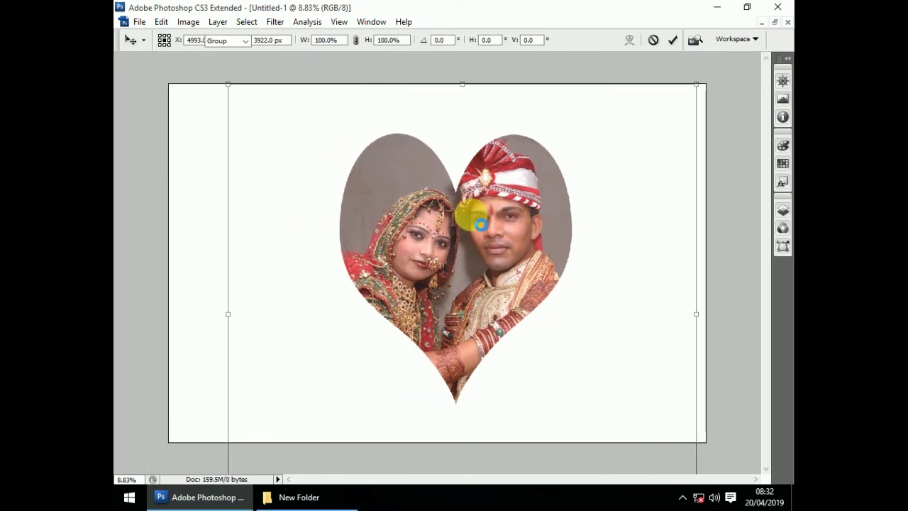